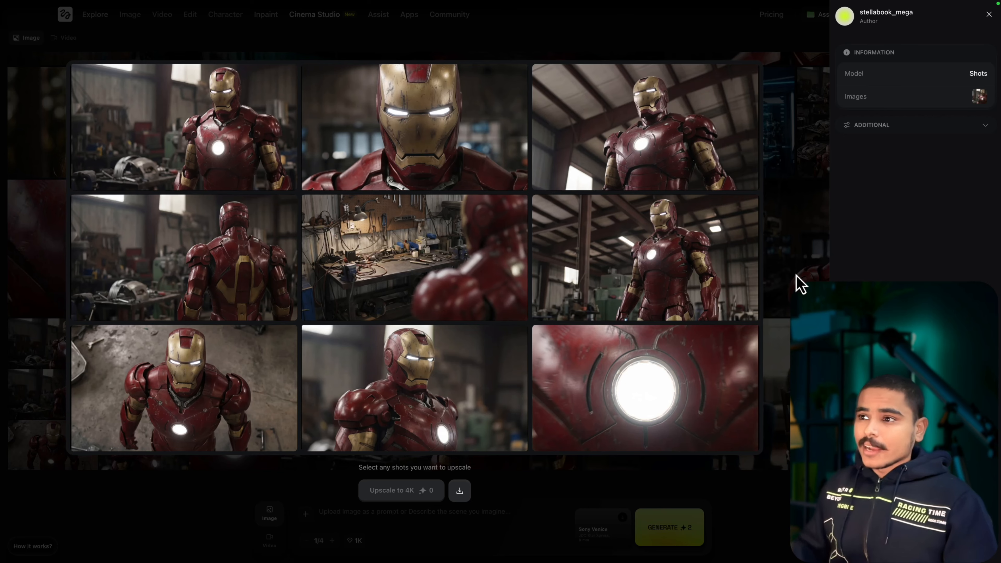
Switch to ChatGPT and examine the director rulebook reply and the Pirates of the Caribbean sequence, including the Shot 1 image settings.
{"action": "mouse_move", "coordinate": [254, 145]}
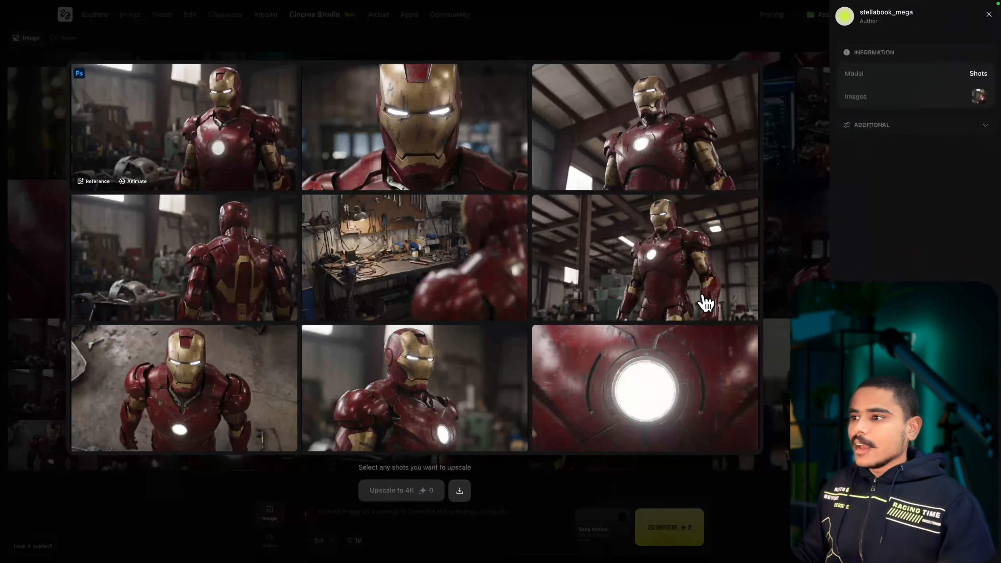
{"action": "mouse_move", "coordinate": [695, 177]}
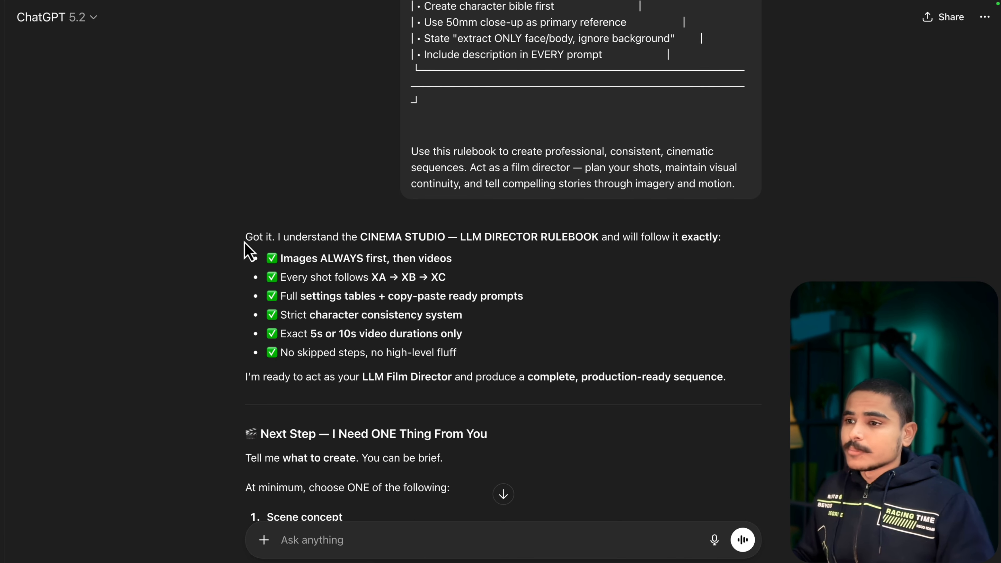
{"action": "scroll", "coordinate": [506, 304], "scroll_direction": "down", "scroll_amount": 5}
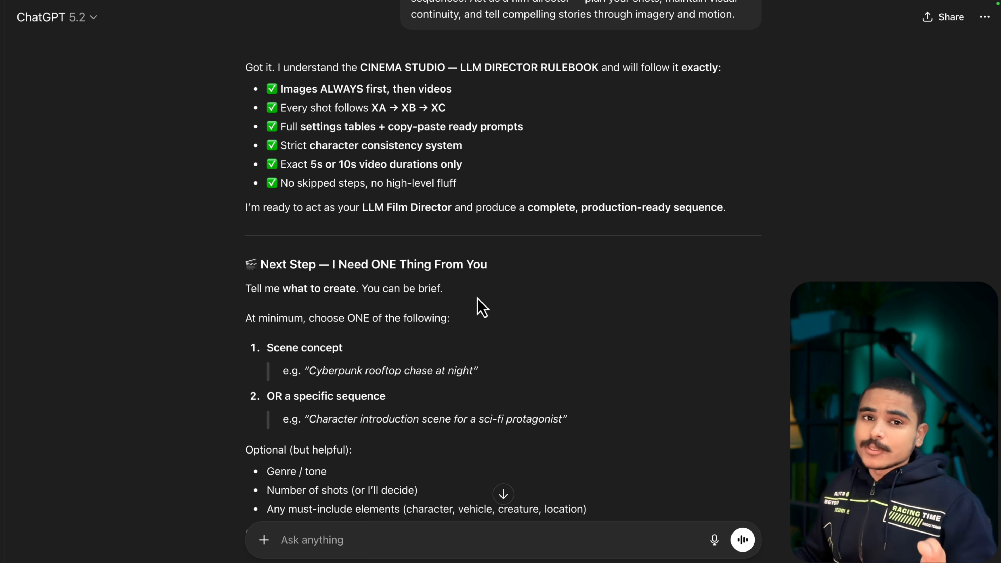
{"action": "scroll", "coordinate": [453, 410], "scroll_direction": "down", "scroll_amount": 5}
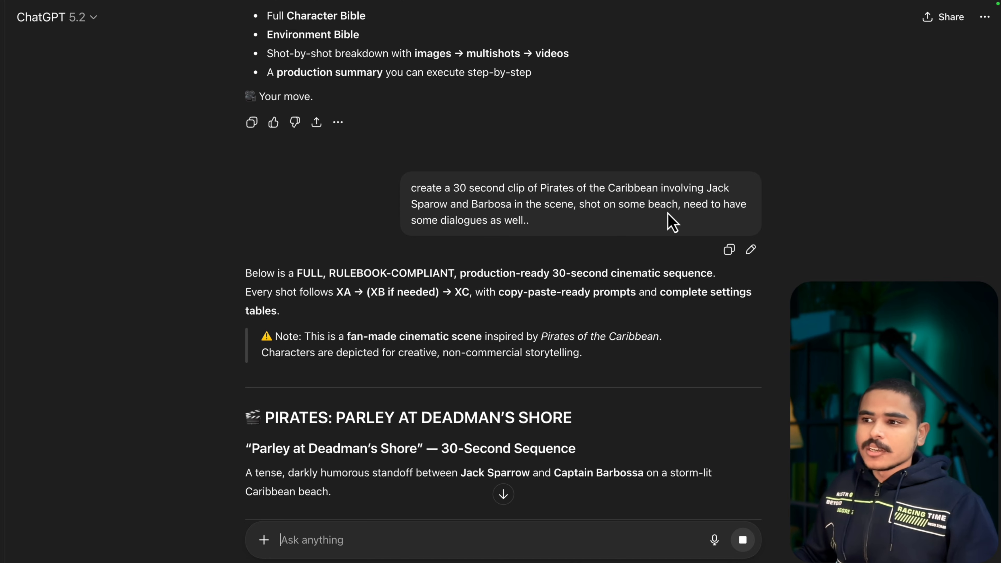
{"action": "scroll", "coordinate": [668, 213], "scroll_direction": "down", "scroll_amount": 20}
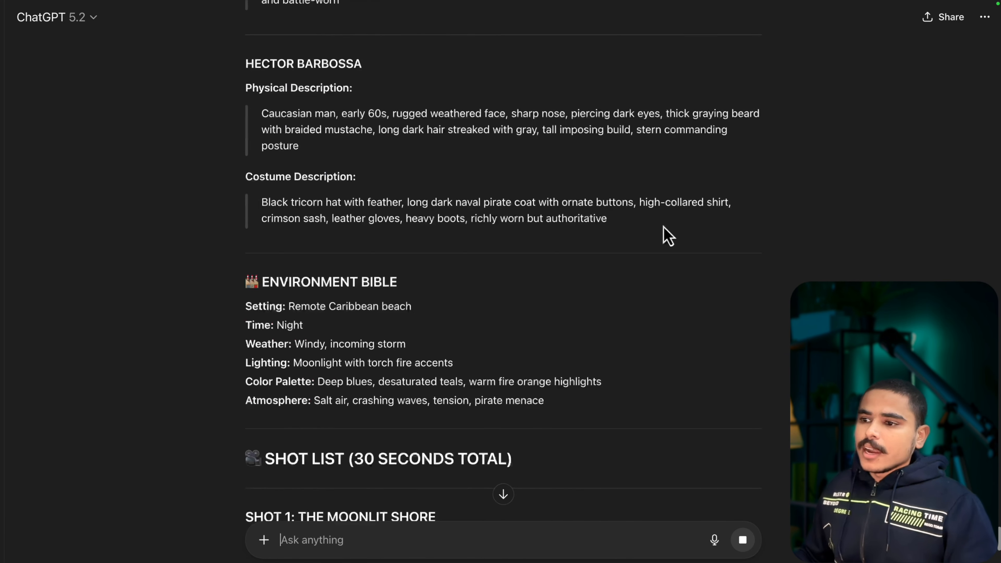
{"action": "scroll", "coordinate": [663, 229], "scroll_direction": "down", "scroll_amount": 12}
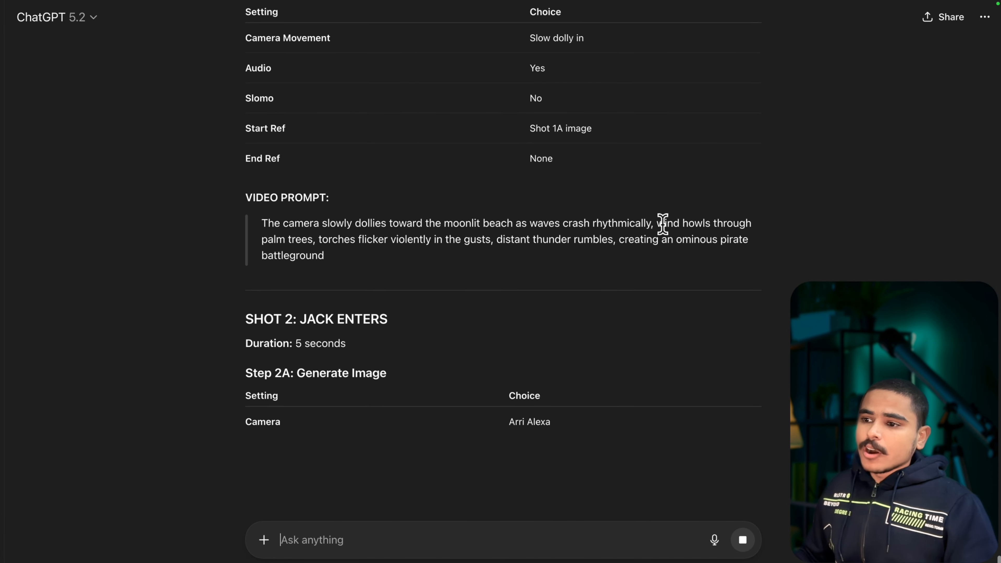
{"action": "scroll", "coordinate": [379, 147], "scroll_direction": "up", "scroll_amount": 10}
{"action": "left_click_drag", "start_coordinate": [241, 123], "coordinate": [264, 169]}
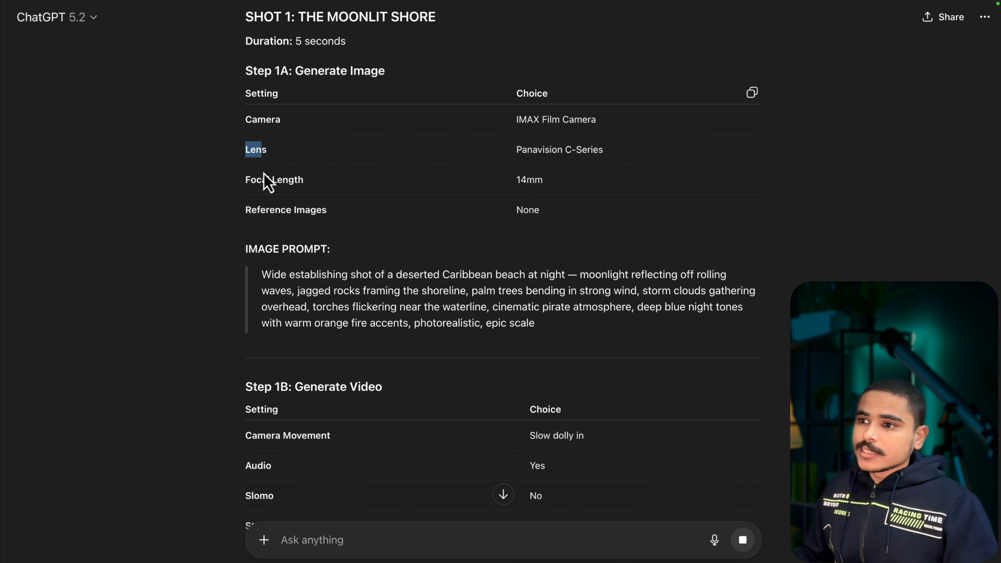
{"action": "scroll", "coordinate": [517, 224], "scroll_direction": "up", "scroll_amount": 15}
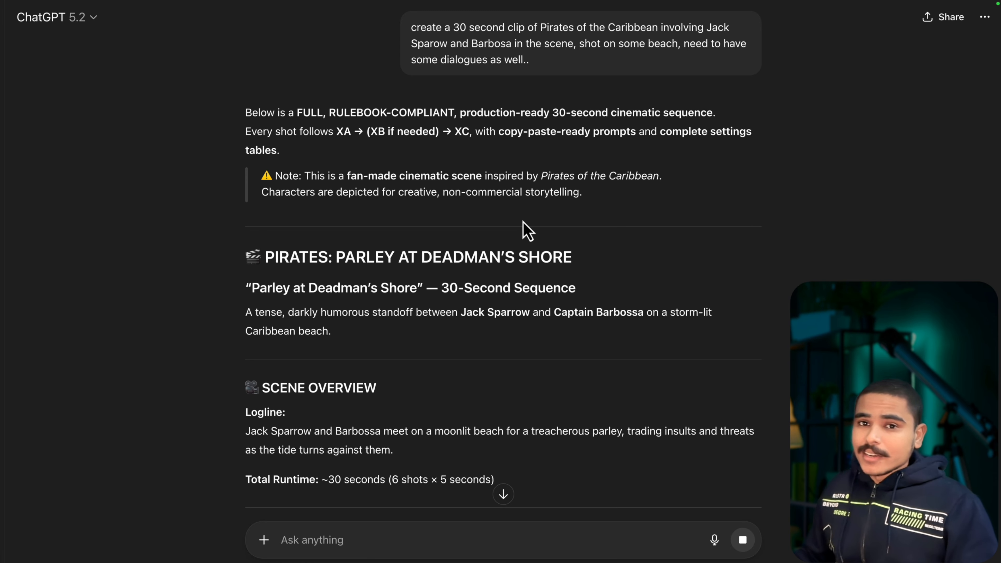
{"action": "scroll", "coordinate": [520, 212], "scroll_direction": "down", "scroll_amount": 15}
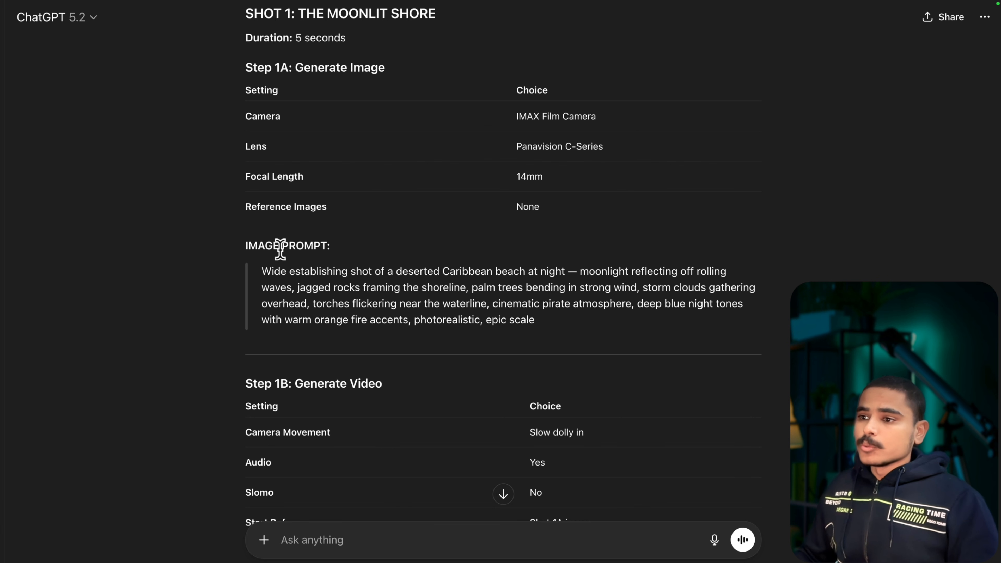
Generate the Shot 1 beach image in Cinema Studio from ChatGPT's image prompt, using IMAX Film Camera, Panavision C-Series lens and 14 mm, and view it.
{"action": "left_click_drag", "start_coordinate": [262, 273], "coordinate": [546, 331]}
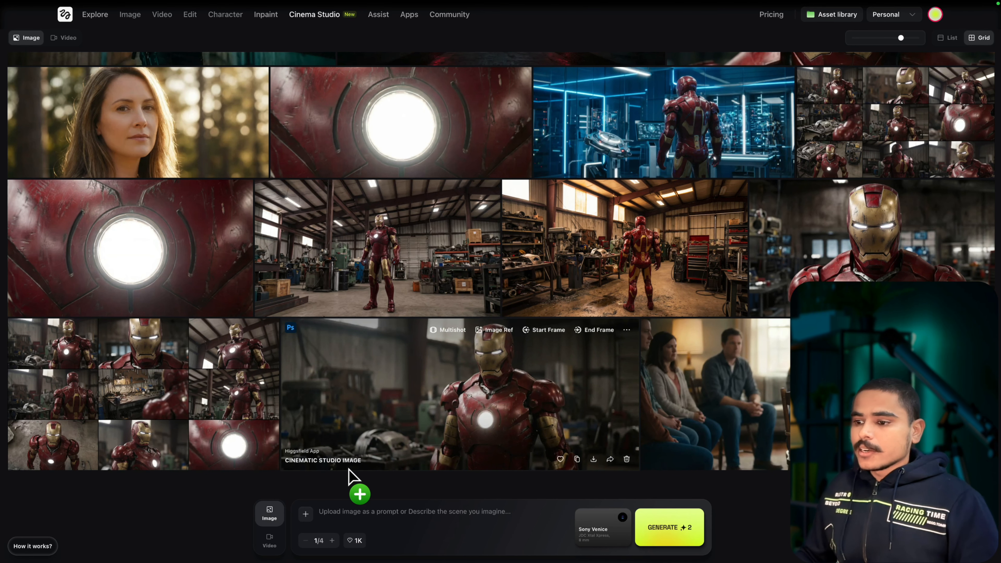
{"action": "type", "text": "Wide establishing shot of a deserted Caribbean beach at night — moonlight reflecting off rolling waves, jagged rocks framing the shoreline, palm trees bending in strong wind, storm clouds gathering overhead, torches flickering near the waterline, cinematic pirate atmosphere, deep blue night tones with warm orange fire accents, photorealistic, epic scale"}
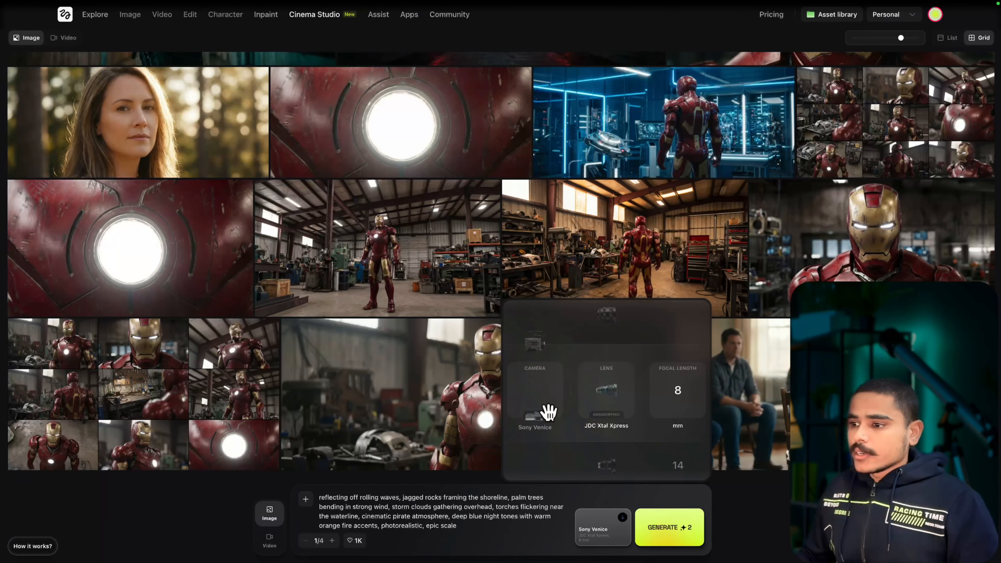
{"action": "scroll", "coordinate": [547, 410], "scroll_direction": "down", "scroll_amount": 2}
{"action": "scroll", "coordinate": [607, 410], "scroll_direction": "down", "scroll_amount": 1}
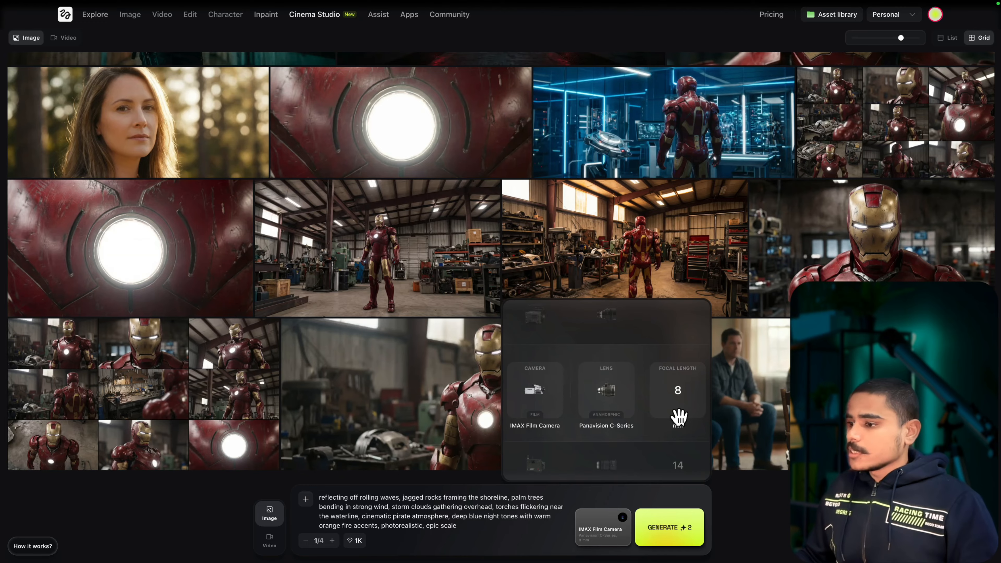
{"action": "left_click", "coordinate": [681, 544]}
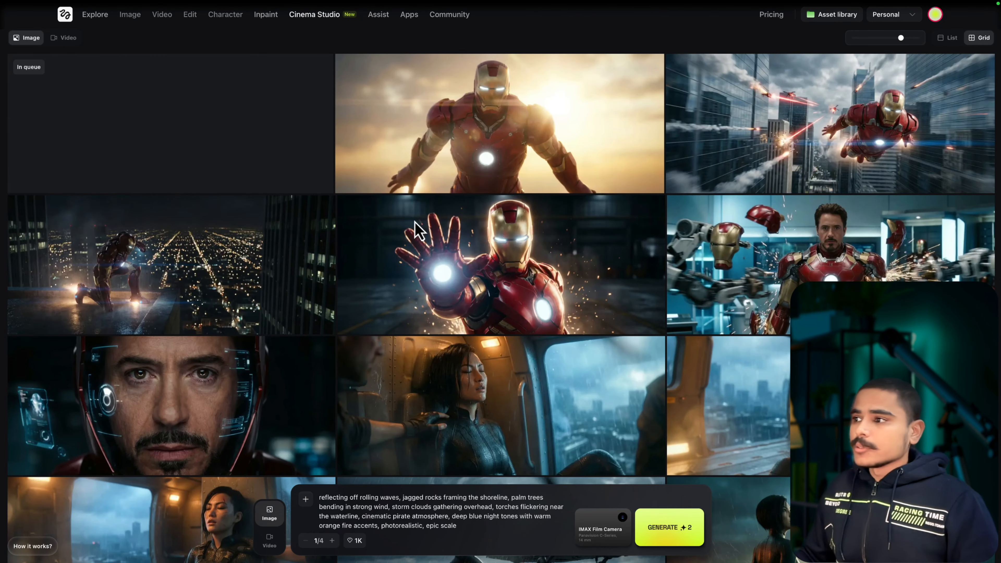
{"action": "left_click", "coordinate": [332, 186]}
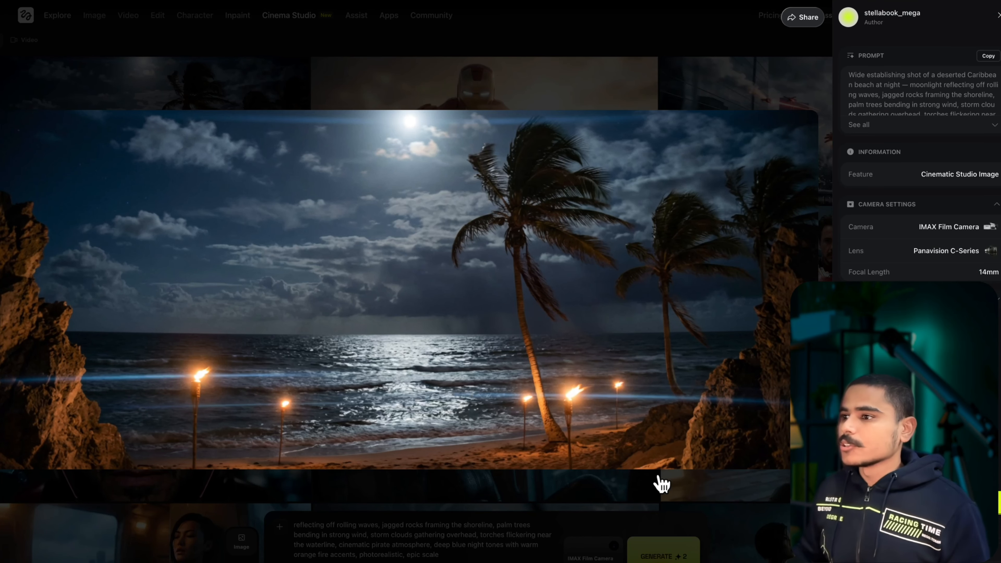
Switch back to ChatGPT, review the Step 1B camera movement and start reference, and copy the Shot 1 video prompt.
{"action": "key", "text": "ctrl+Right"}
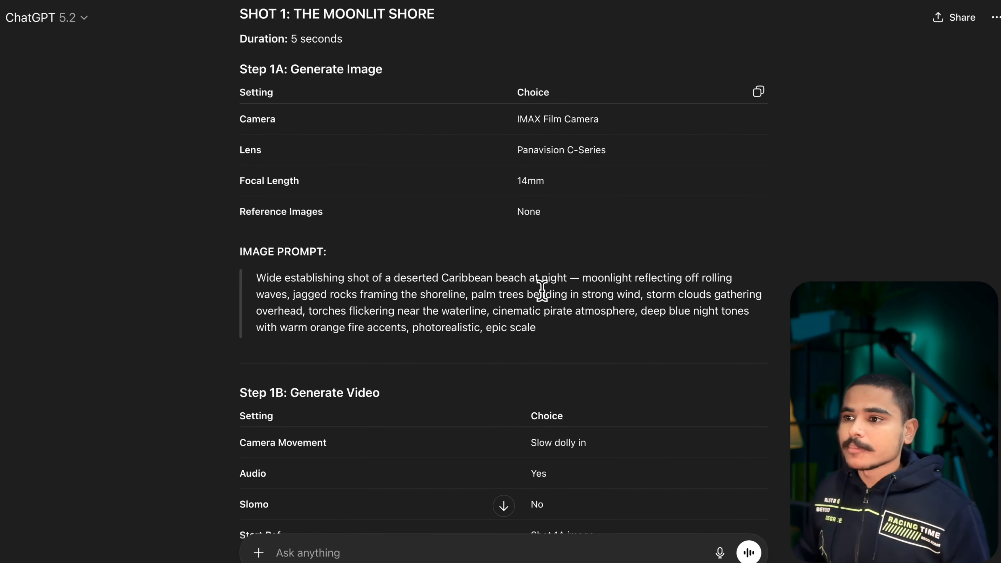
{"action": "scroll", "coordinate": [551, 299], "scroll_direction": "down", "scroll_amount": 5}
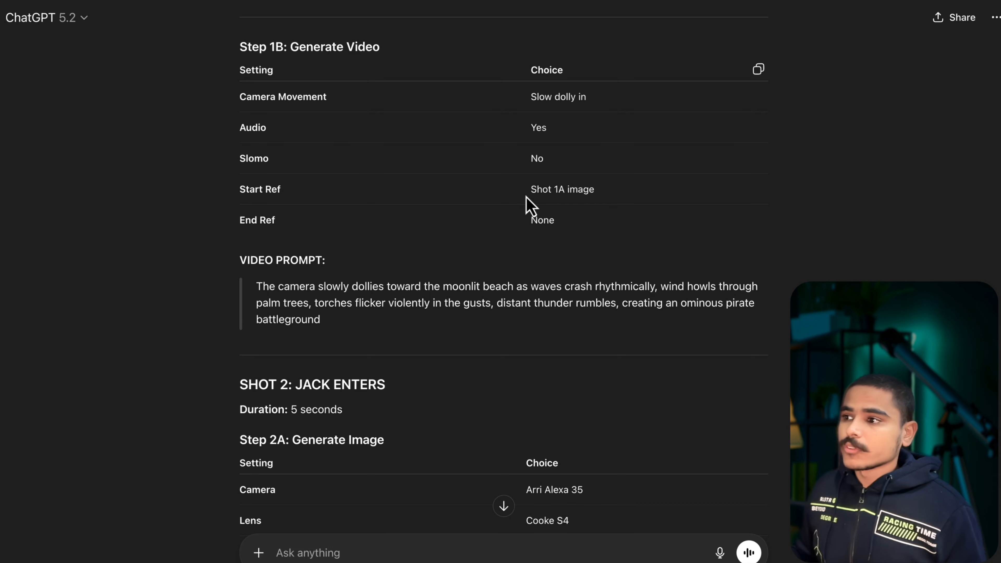
{"action": "left_click_drag", "start_coordinate": [530, 190], "coordinate": [593, 190]}
{"action": "left_click", "coordinate": [533, 98]}
{"action": "left_click_drag", "start_coordinate": [534, 99], "coordinate": [587, 97]}
{"action": "triple_click", "coordinate": [263, 287]}
{"action": "key", "text": "ctrl+c"}
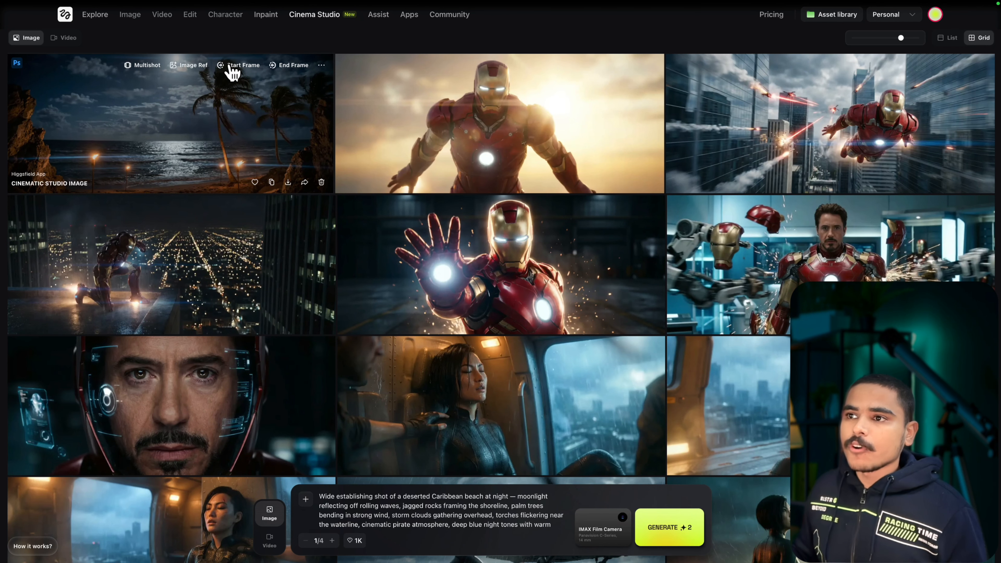
In Cinema Studio, generate the Shot 1 video with the beach image as start frame, the copied prompt and the Dolly in movement.
{"action": "left_click", "coordinate": [237, 67]}
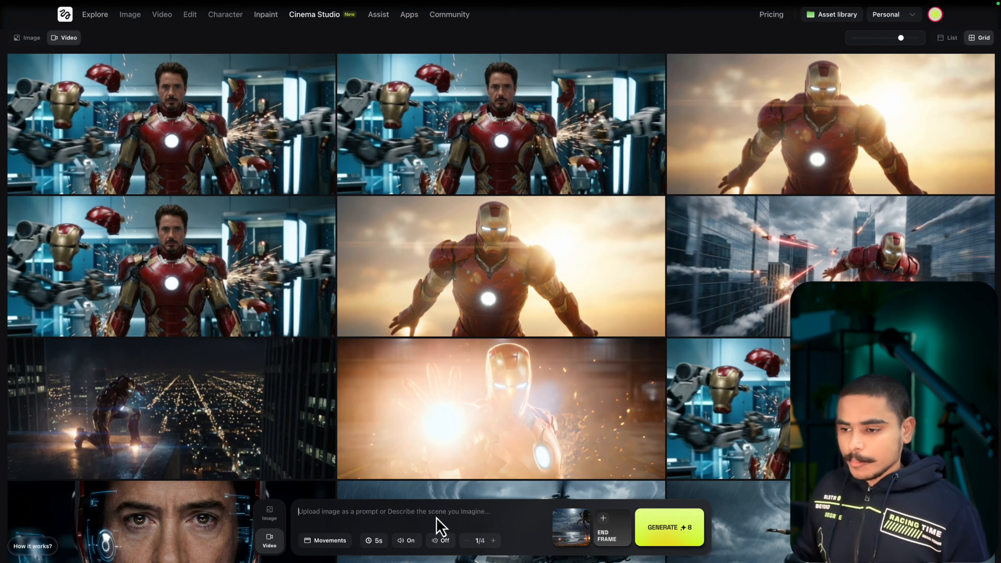
{"action": "key", "text": "ctrl+v"}
{"action": "left_click", "coordinate": [324, 540]}
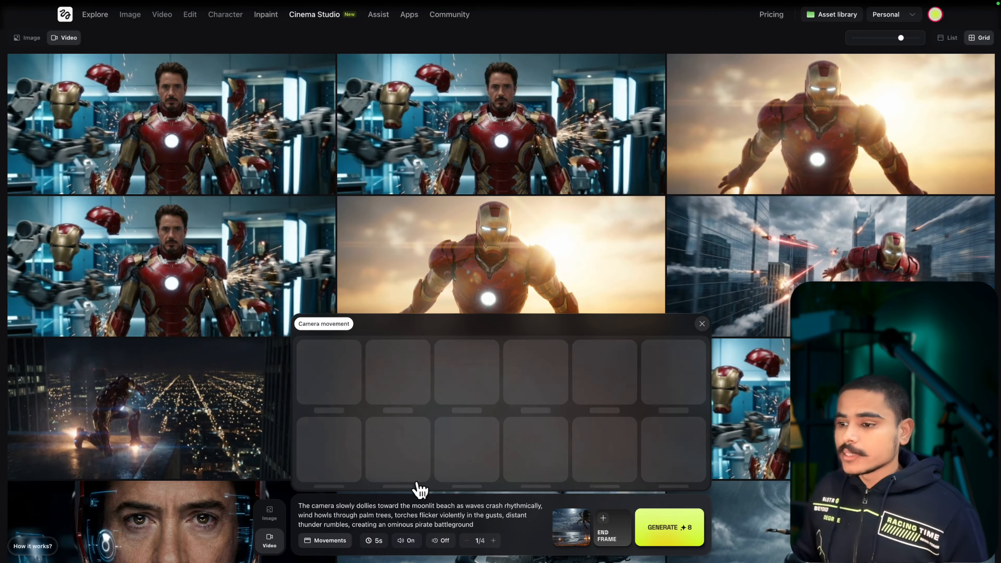
{"action": "left_click", "coordinate": [605, 380]}
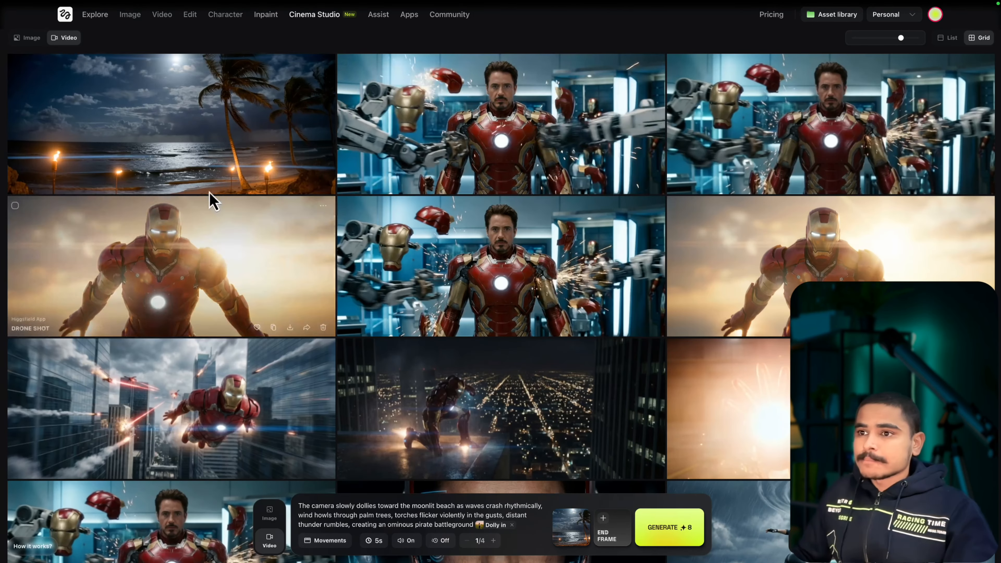
{"action": "left_click", "coordinate": [208, 146]}
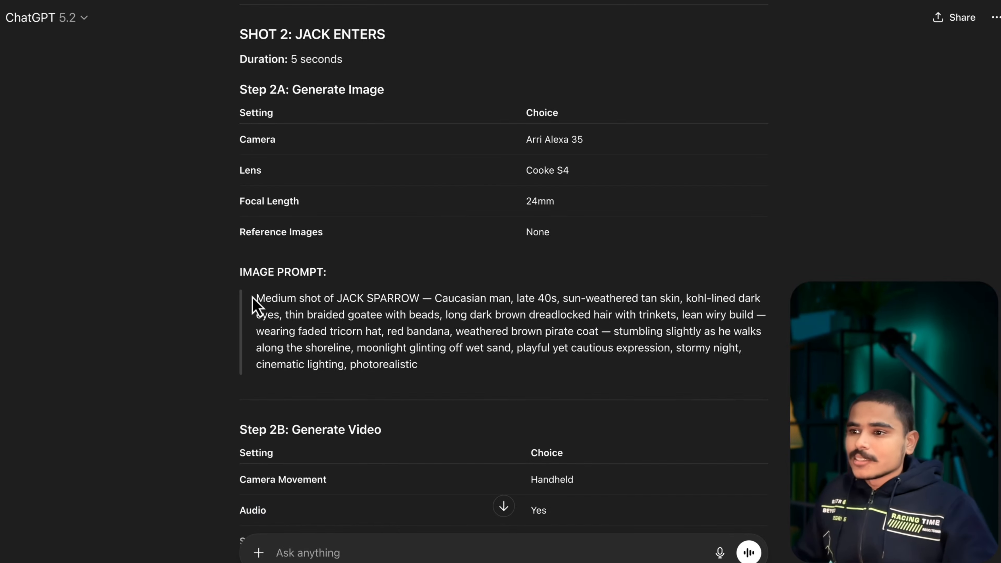
Copy the Shot 2 image prompt of Jack Sparrow from ChatGPT and replace the Cinema Studio image prompt with it.
{"action": "left_click_drag", "start_coordinate": [255, 297], "coordinate": [423, 371]}
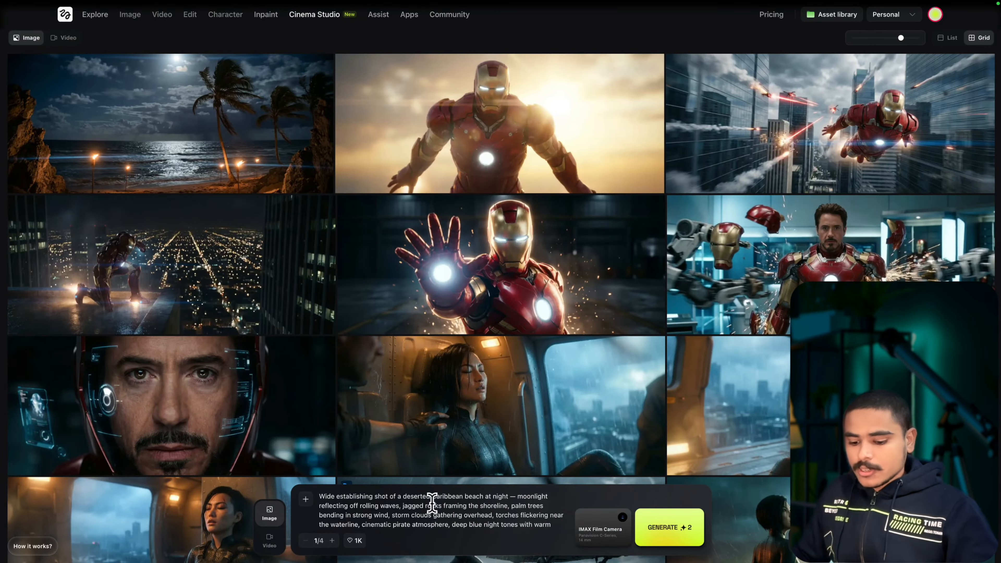
{"action": "key", "text": "ctrl+a"}
{"action": "key", "text": "ctrl+v"}
Generate the Shot 2 image with the Arri Alexa 35 camera, Cooke S4 lens and 24 mm focal length.
{"action": "left_click", "coordinate": [600, 527]}
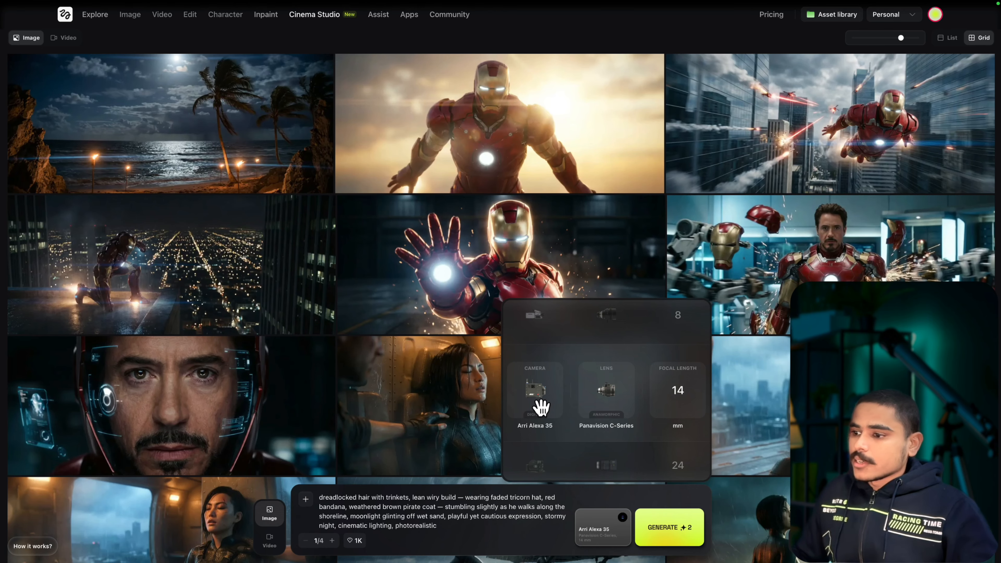
{"action": "scroll", "coordinate": [615, 413], "scroll_direction": "down", "scroll_amount": 1}
{"action": "scroll", "coordinate": [670, 414], "scroll_direction": "down", "scroll_amount": 1}
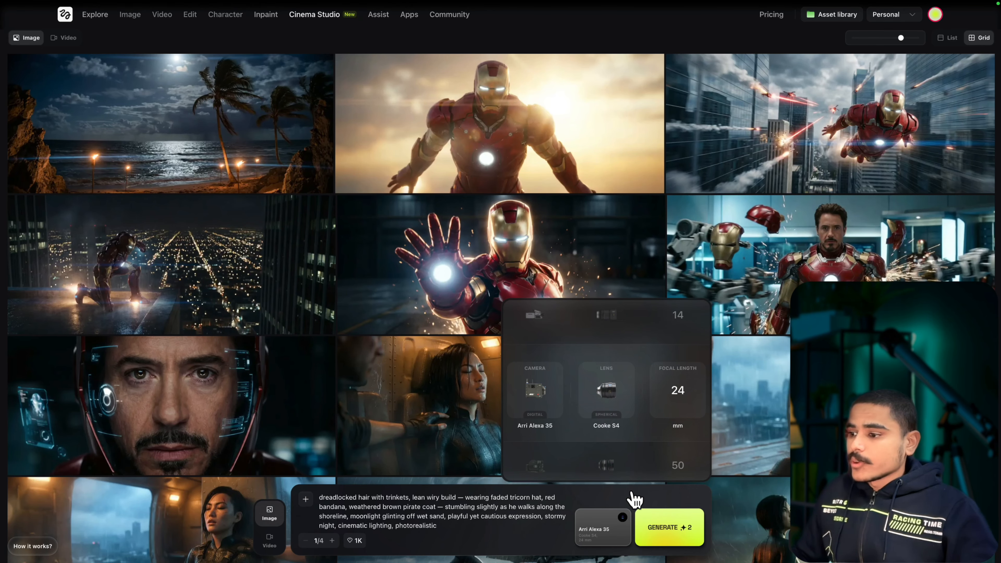
{"action": "left_click", "coordinate": [681, 533]}
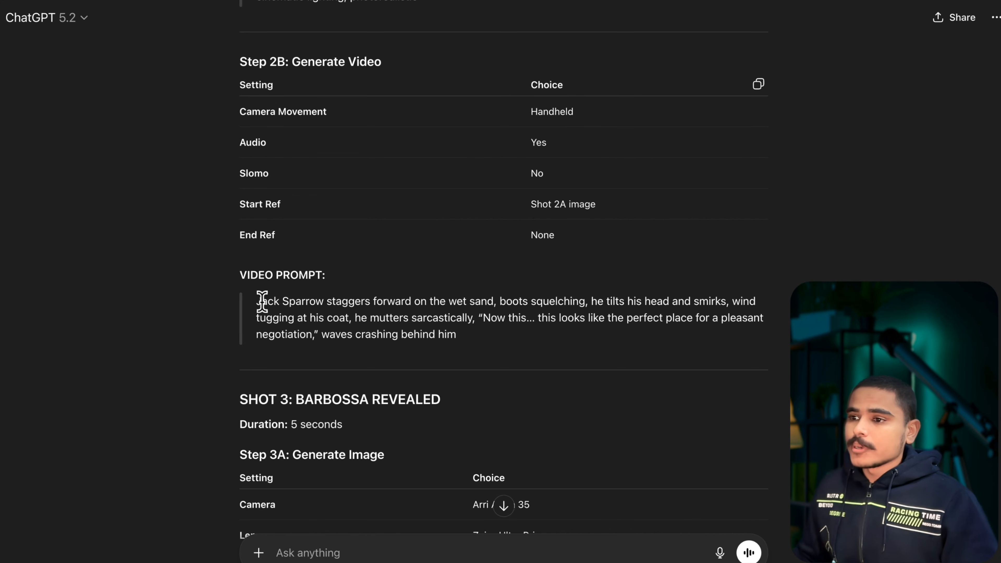
Set the Jack Sparrow image as the video start frame and replace the video prompt with ChatGPT's Shot 2 video prompt.
{"action": "left_click_drag", "start_coordinate": [237, 203], "coordinate": [281, 206]}
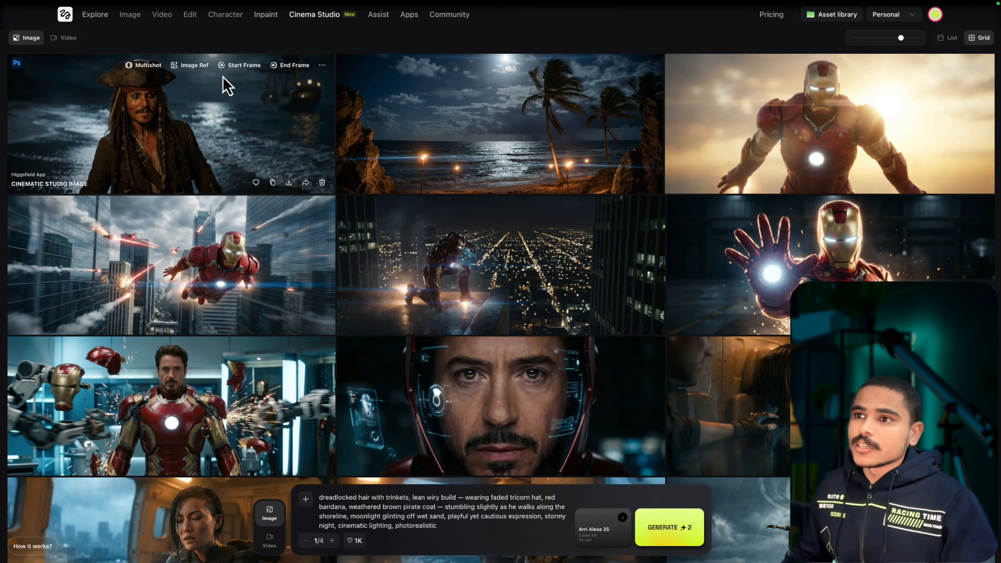
{"action": "left_click", "coordinate": [247, 67]}
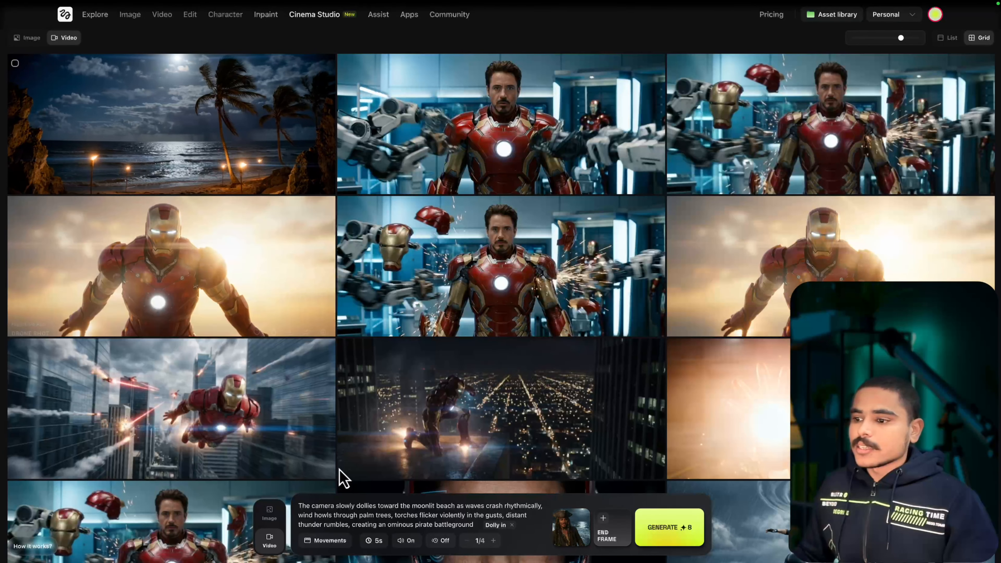
{"action": "triple_click", "coordinate": [481, 510]}
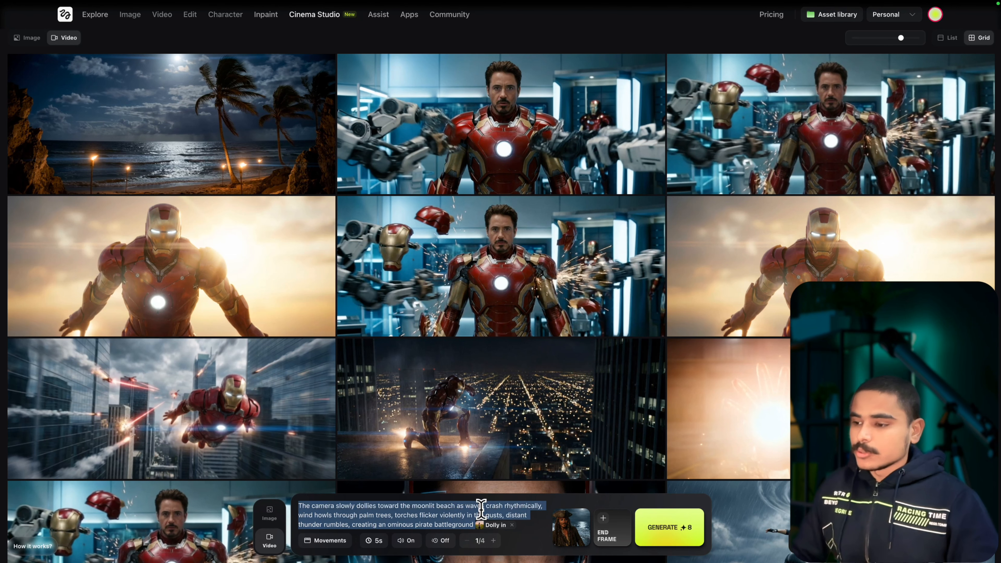
{"action": "key", "text": "BackSpace"}
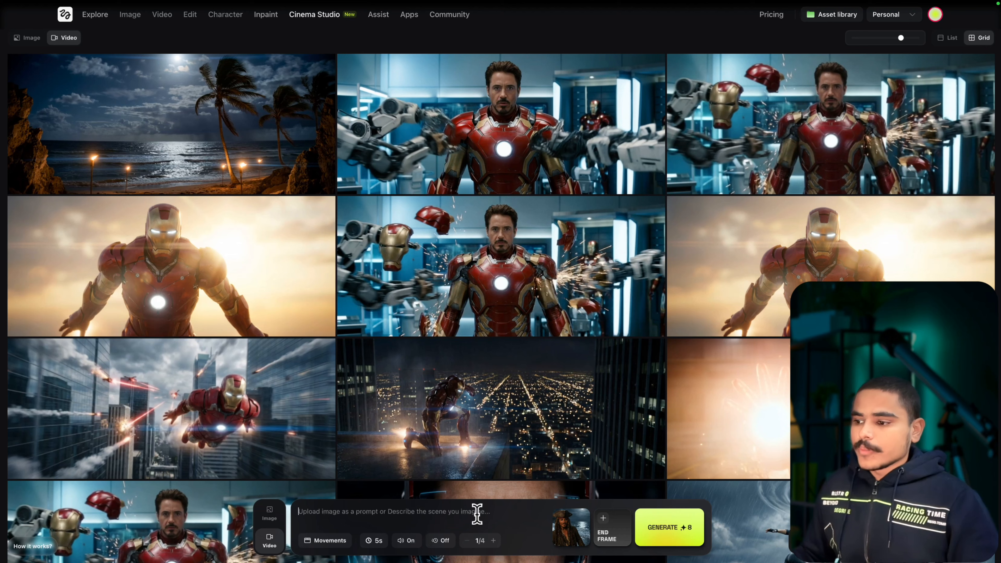
{"action": "type", "text": "Jack Sparrow staggers forward on the wet sand, boots squelching, he tilts his head and smirks, wind tugging at his coat, he mutters sarcastically, \"Now this... this looks like the perfect place for a pleasant negotiation,\" waves crashing behind him"}
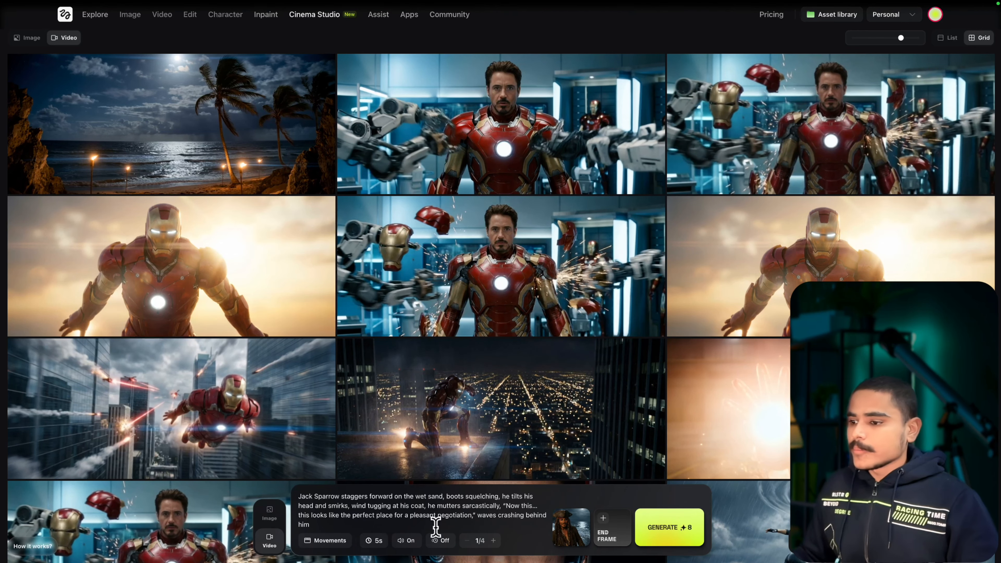
Generate the Shot 2 video with the Handheld camera movement and play the resulting clip.
{"action": "left_click", "coordinate": [312, 541]}
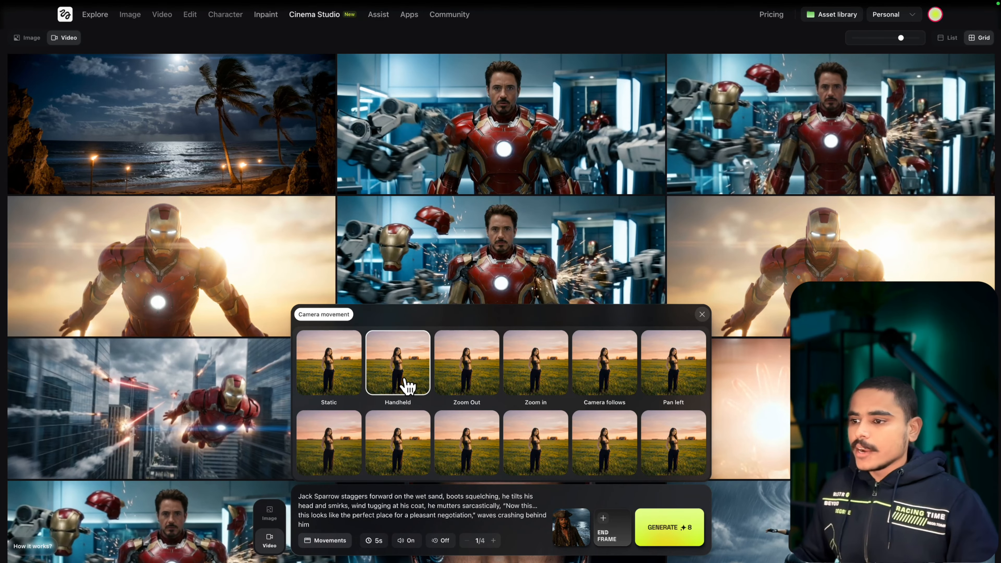
{"action": "left_click", "coordinate": [408, 384]}
{"action": "left_click", "coordinate": [676, 527]}
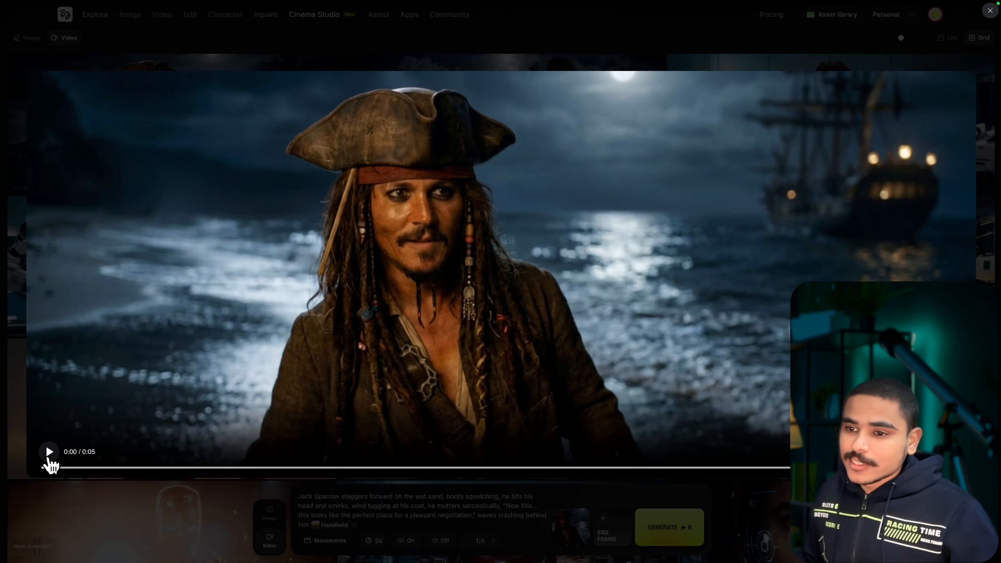
{"action": "left_click", "coordinate": [49, 453]}
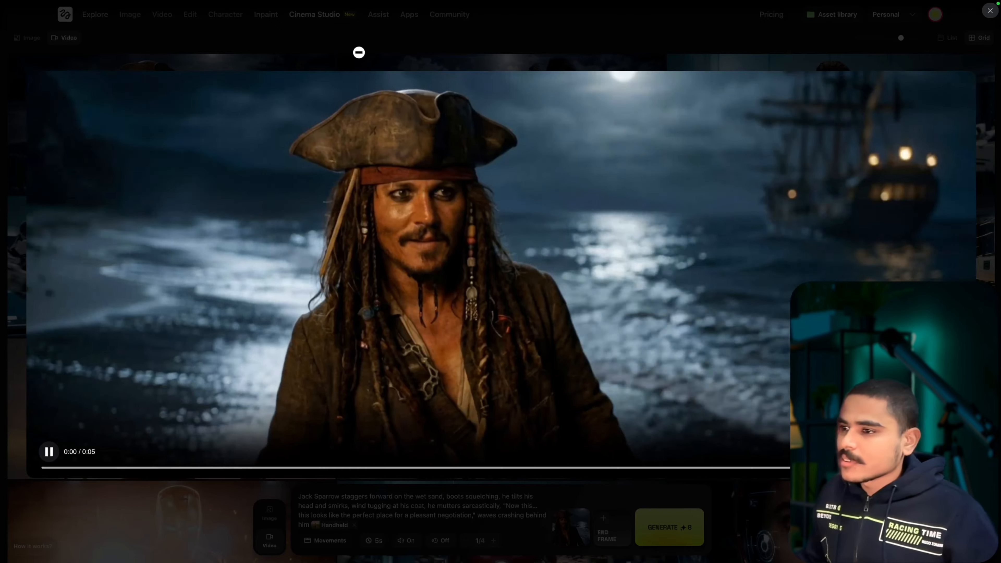
{"action": "left_click", "coordinate": [371, 43]}
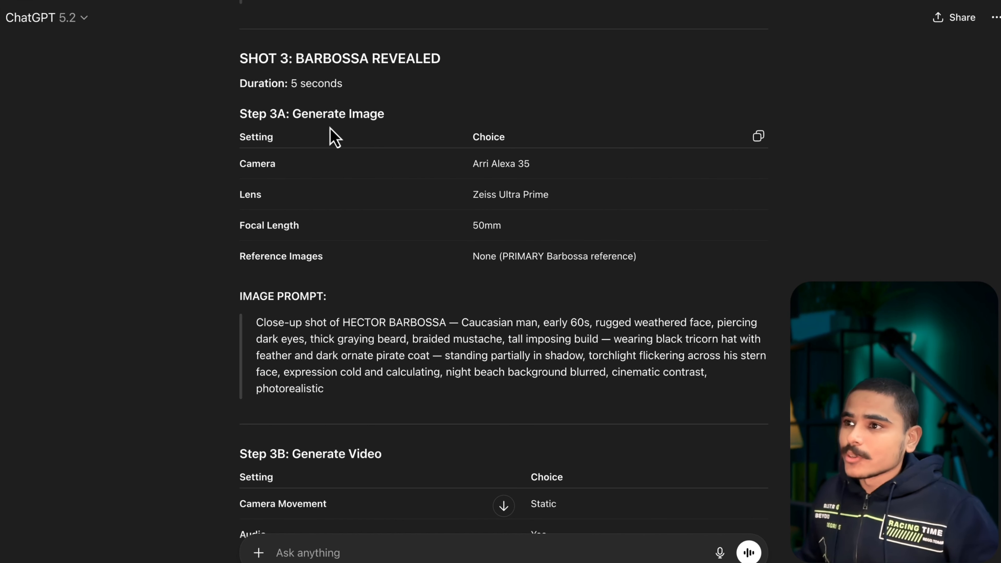
Replace the image prompt with ChatGPT's Shot 3 Barbossa prompt and generate it with Arri Alexa 35, Zeiss Ultra Prime and 50 mm.
{"action": "triple_click", "coordinate": [346, 390]}
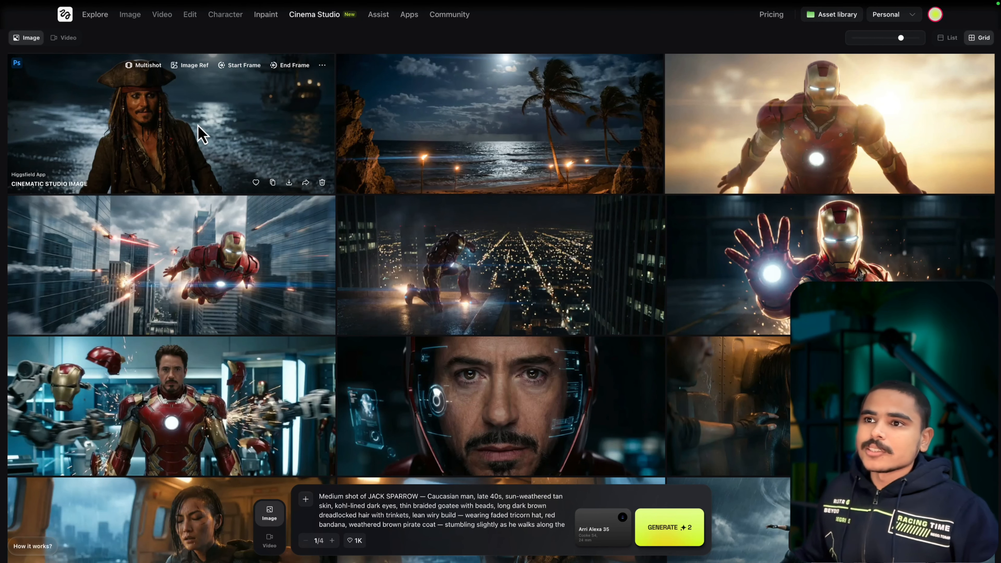
{"action": "key", "text": "ctrl+v"}
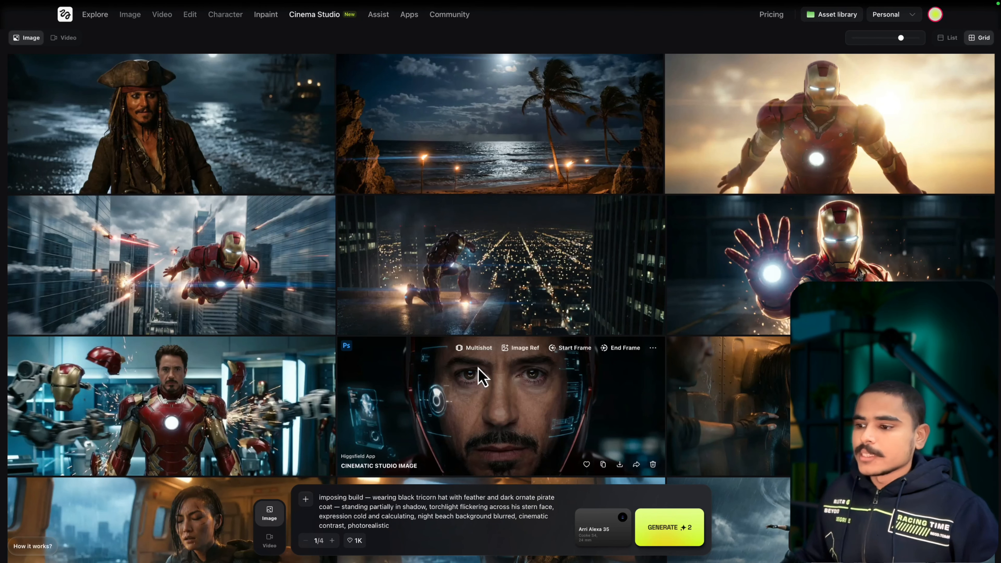
{"action": "left_click", "coordinate": [597, 528]}
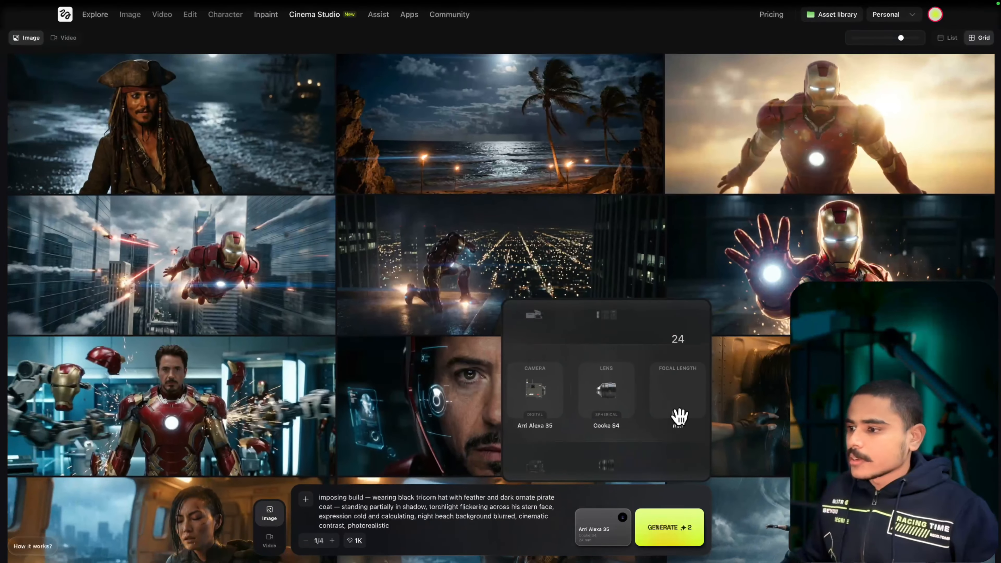
{"action": "scroll", "coordinate": [604, 421], "scroll_direction": "down", "scroll_amount": 1}
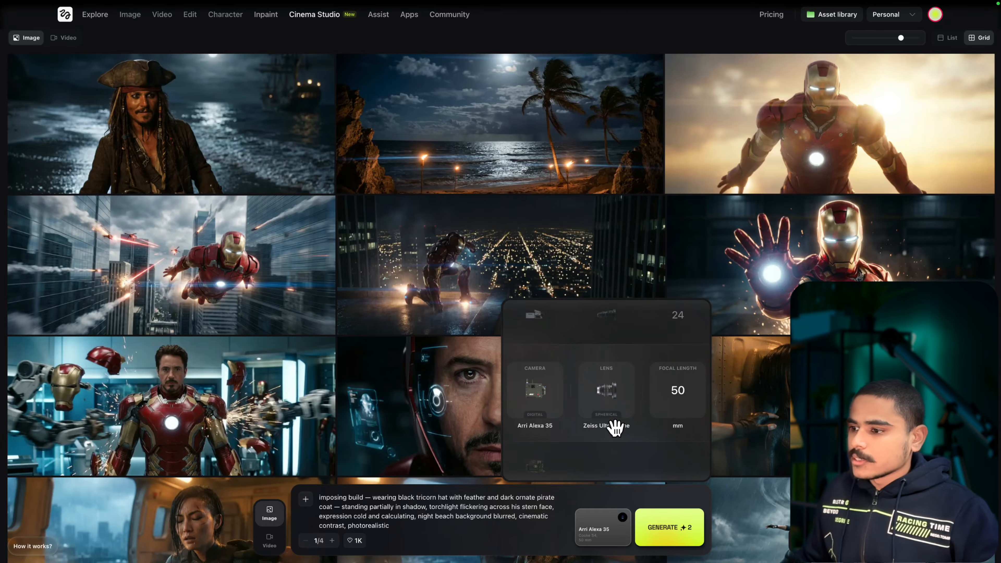
{"action": "left_click", "coordinate": [656, 521]}
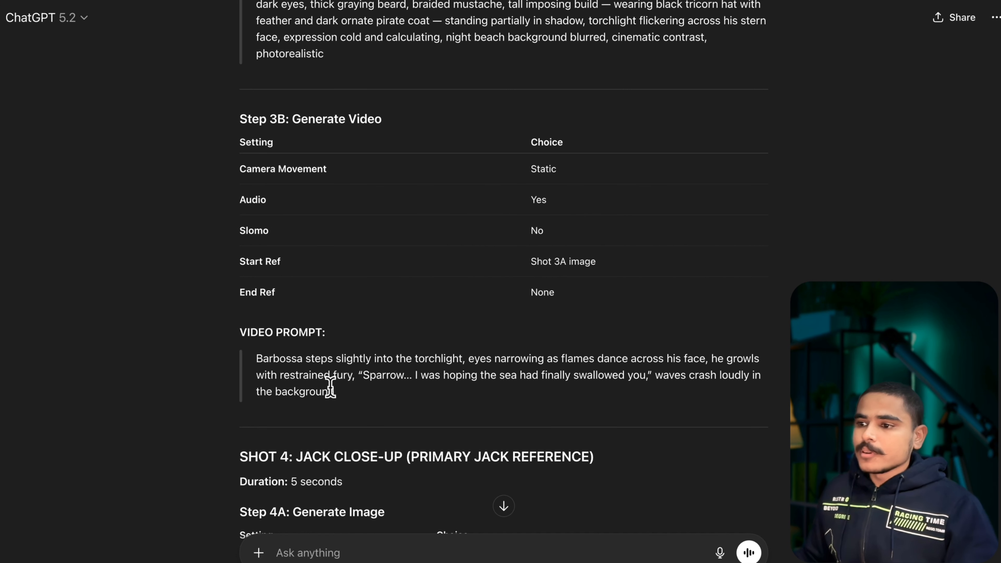
Copy the Shot 3 video prompt from ChatGPT, set the Barbossa image as the start frame and replace the video prompt with it.
{"action": "left_click_drag", "start_coordinate": [335, 392], "coordinate": [246, 368]}
{"action": "key", "text": "ctrl+c"}
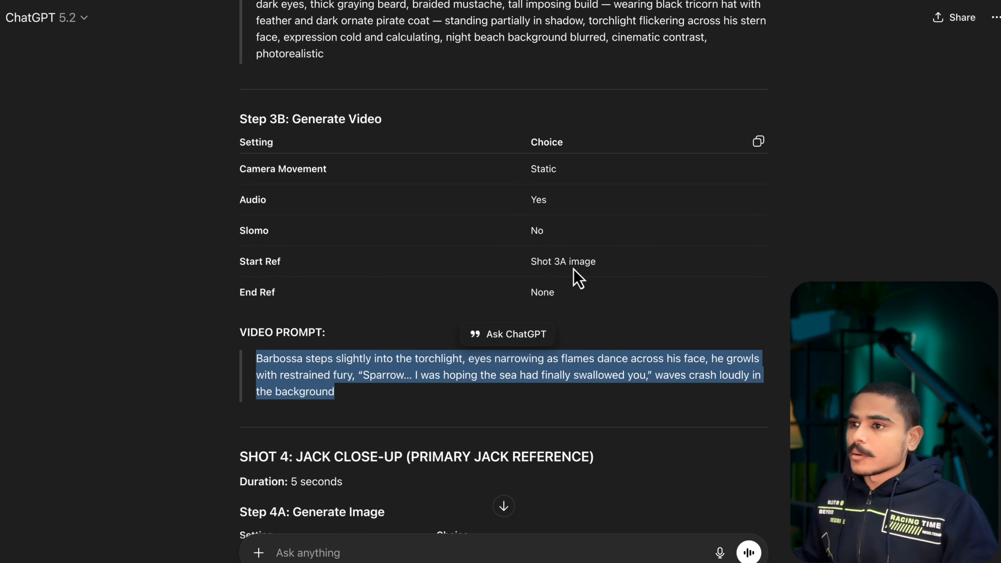
{"action": "key", "text": "ctrl+Left"}
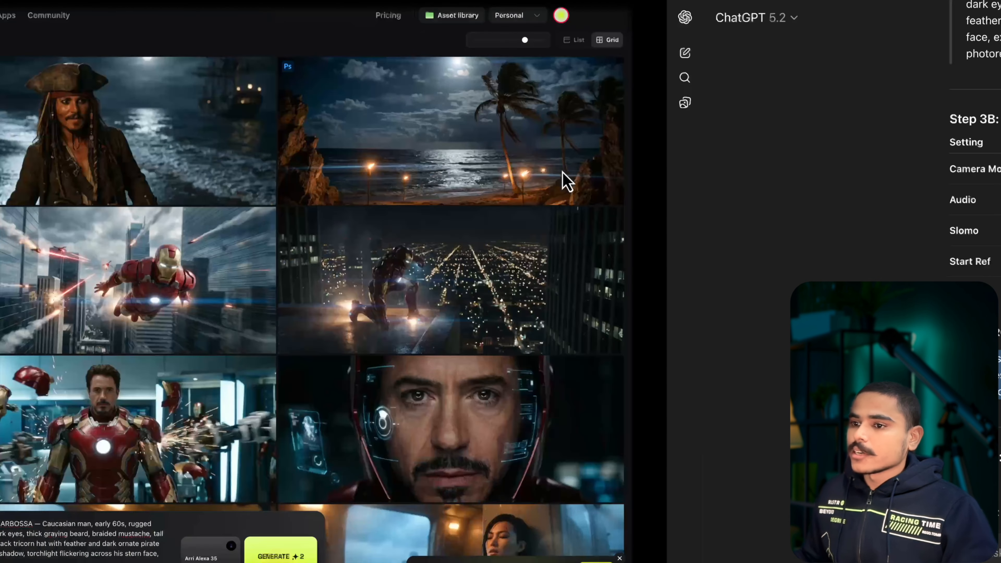
{"action": "mouse_move", "coordinate": [239, 70]}
{"action": "left_click", "coordinate": [241, 67]}
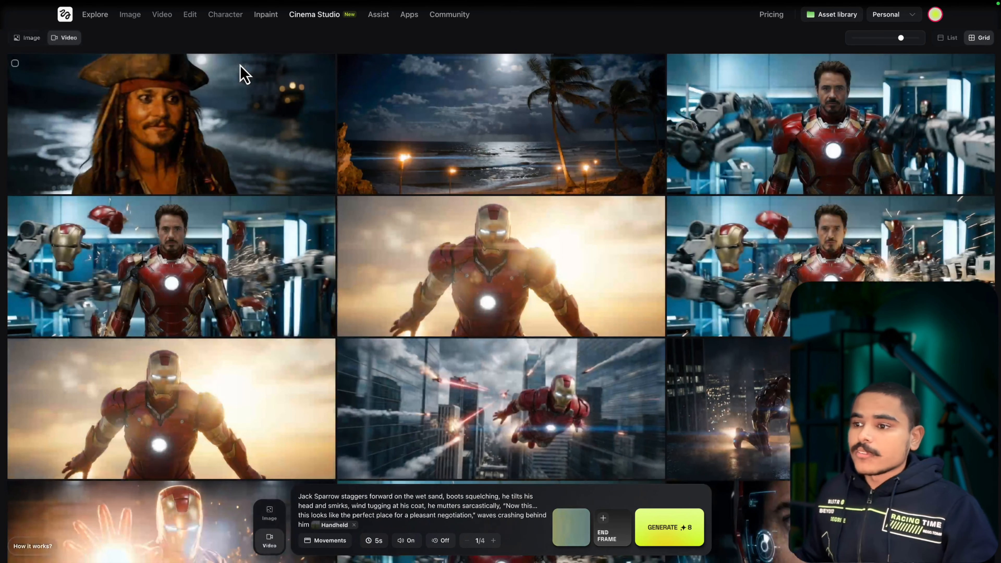
{"action": "key", "text": "ctrl+a"}
{"action": "key", "text": "BackSpace"}
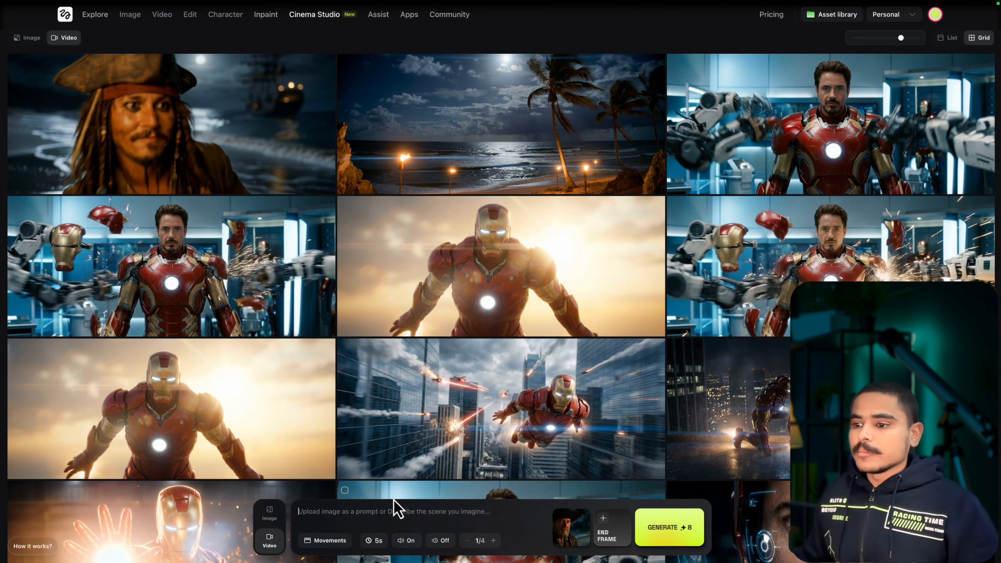
{"action": "key", "text": "ctrl+v"}
Generate the Shot 3 video with the Static camera movement and play the resulting clip.
{"action": "left_click", "coordinate": [327, 540]}
{"action": "left_click", "coordinate": [339, 391]}
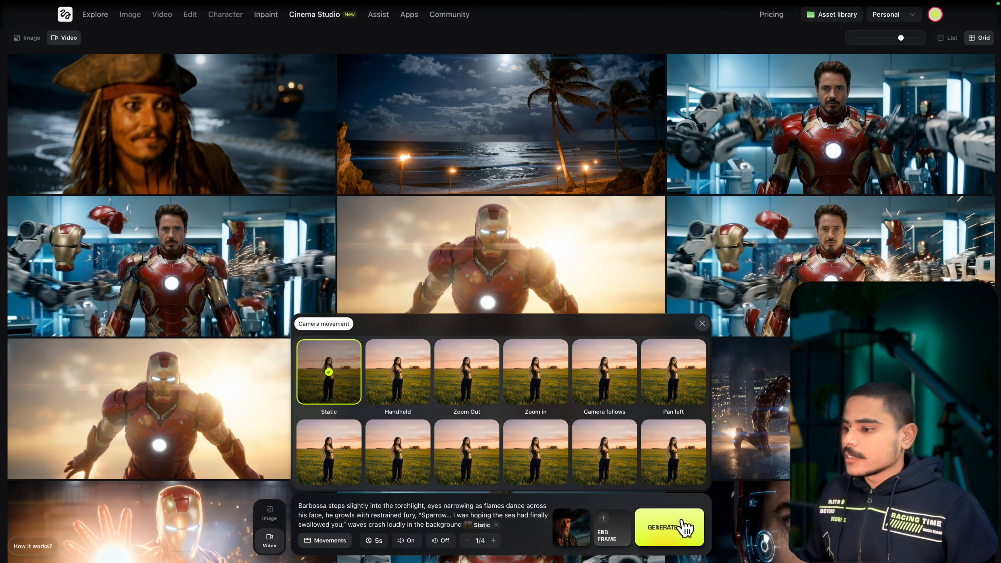
{"action": "left_click", "coordinate": [680, 529]}
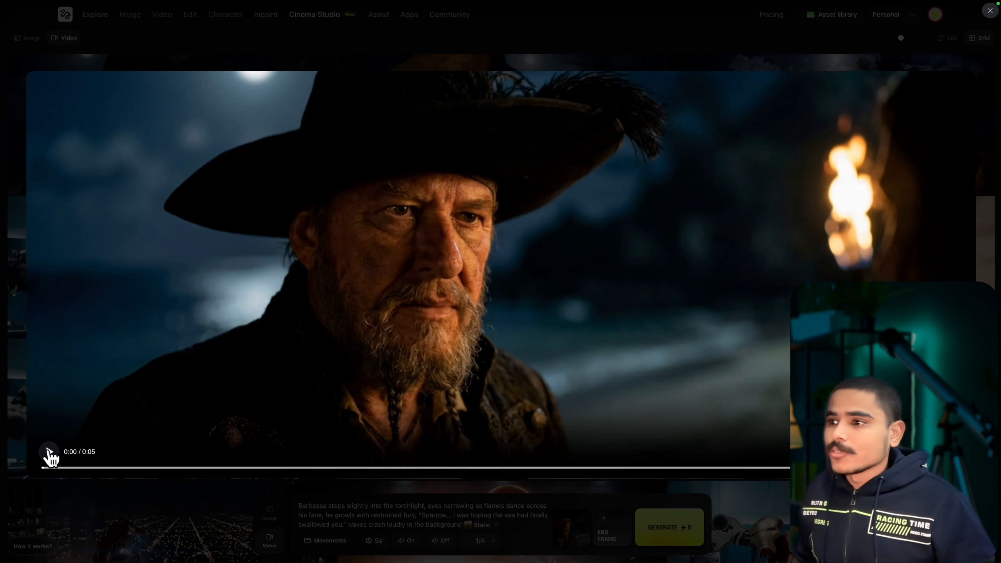
{"action": "left_click", "coordinate": [49, 453]}
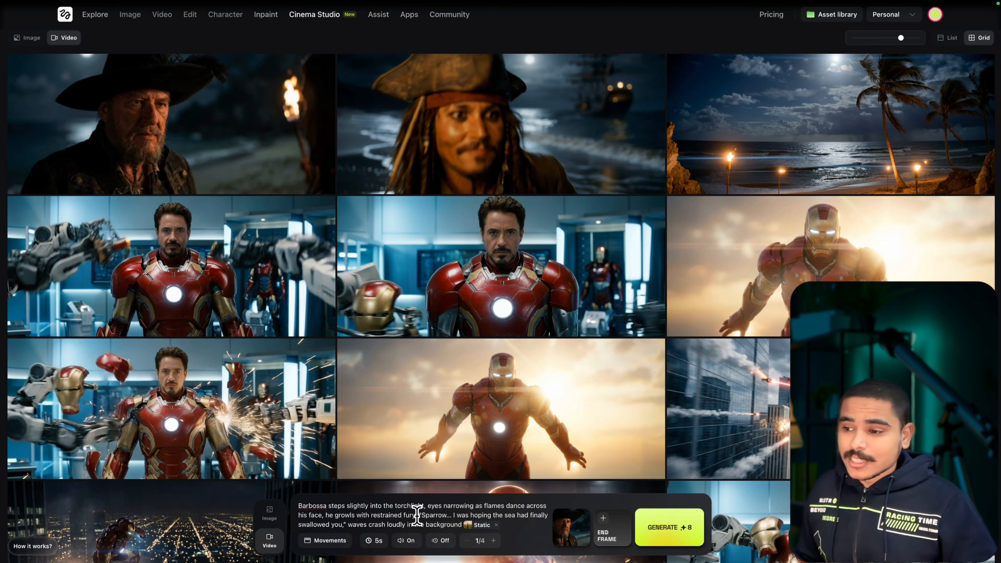
Replace the Cinema Studio image prompt with ChatGPT's Shot 4 close-up prompt of Jack Sparrow.
{"action": "left_click_drag", "start_coordinate": [417, 515], "coordinate": [324, 516]}
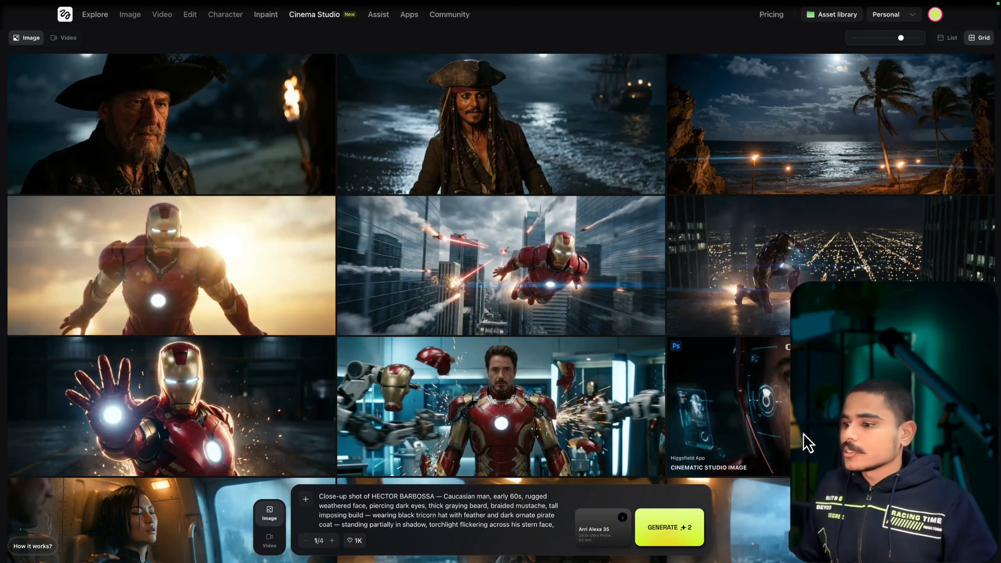
{"action": "key", "text": "ctrl+a"}
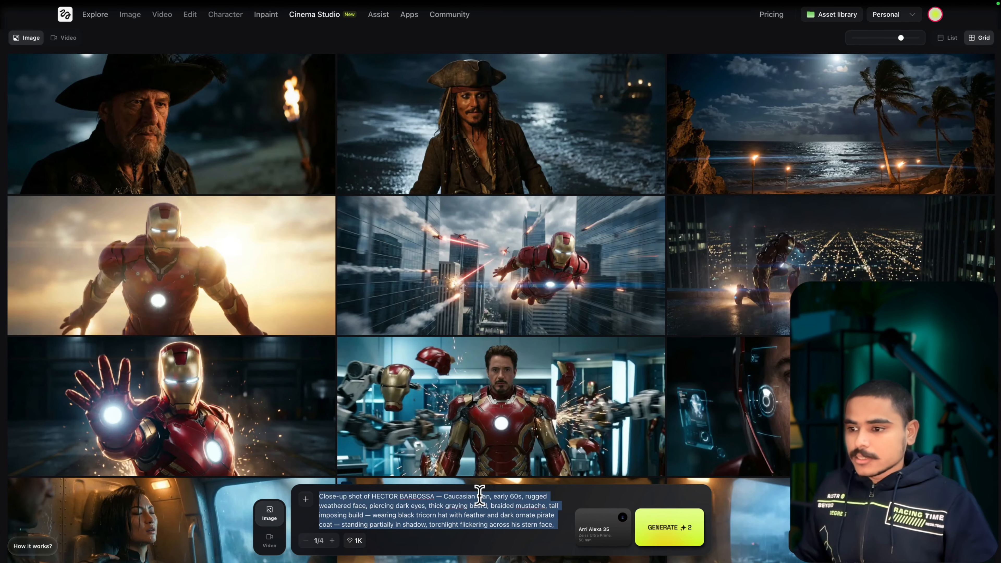
{"action": "key", "text": "ctrl+v"}
Generate the Shot 4 image with the Cooke S4 lens, first without a reference and again with the Shot 2 Jack Sparrow image as reference.
{"action": "left_click", "coordinate": [611, 539]}
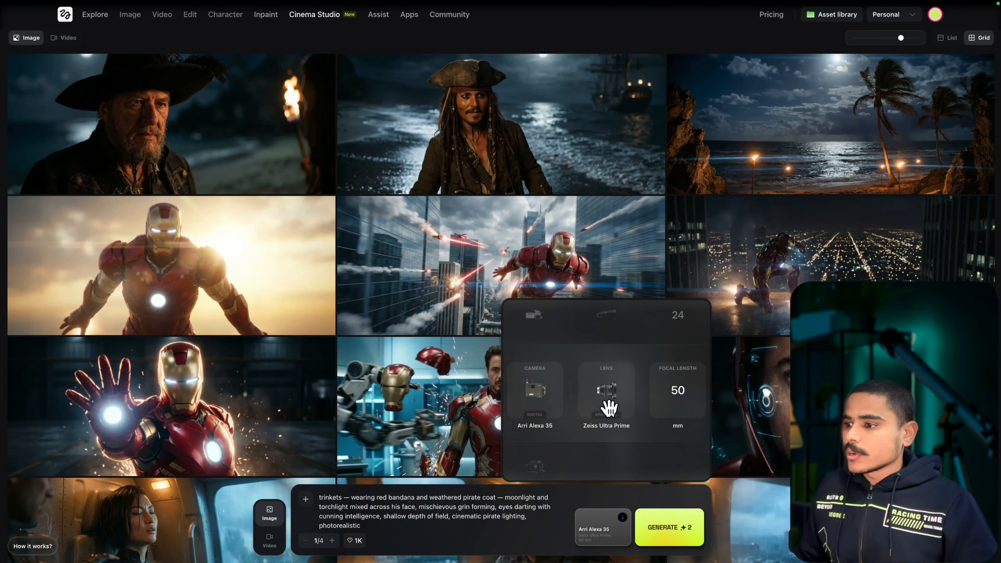
{"action": "scroll", "coordinate": [609, 408], "scroll_direction": "up", "scroll_amount": 1}
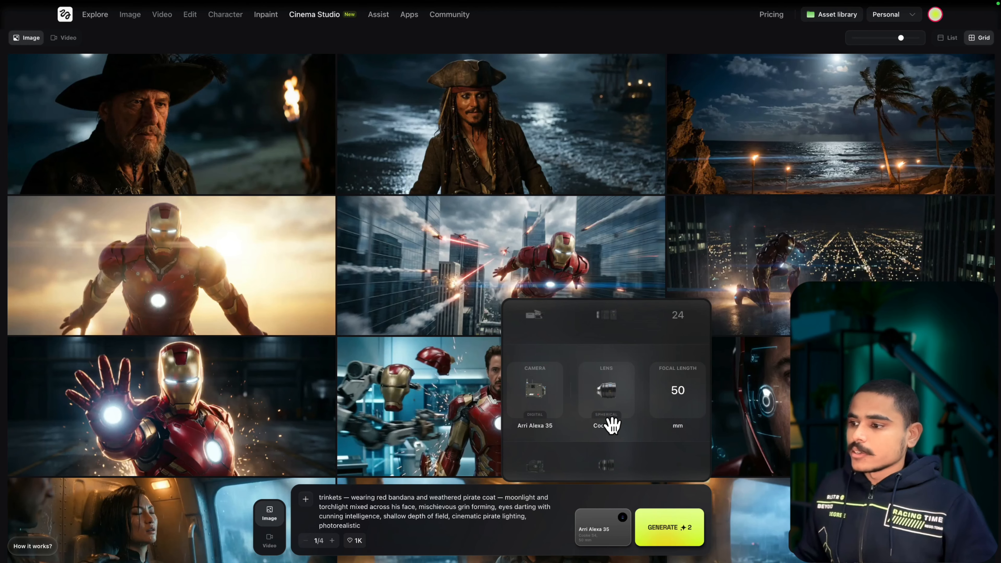
{"action": "left_click", "coordinate": [683, 522]}
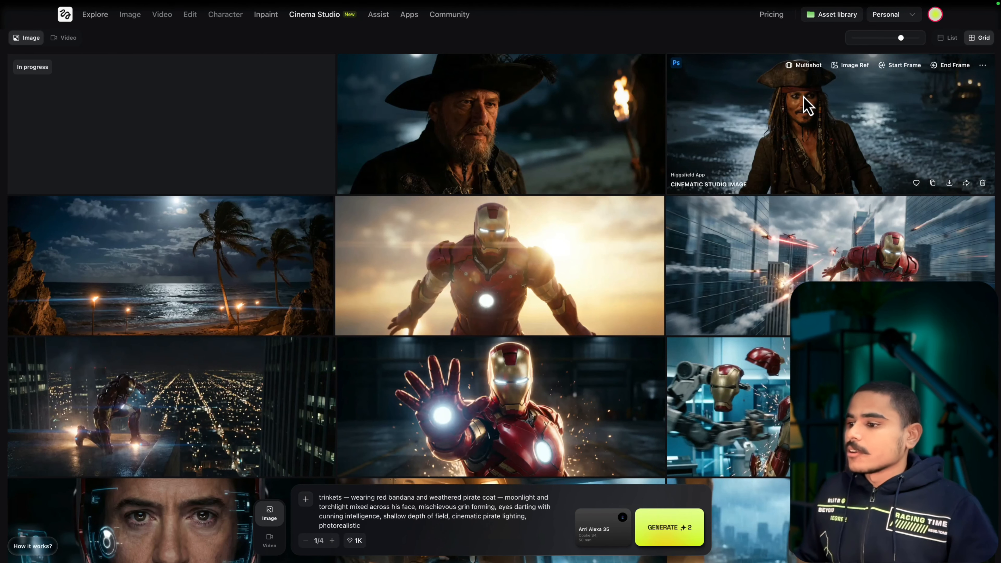
{"action": "left_click", "coordinate": [854, 66]}
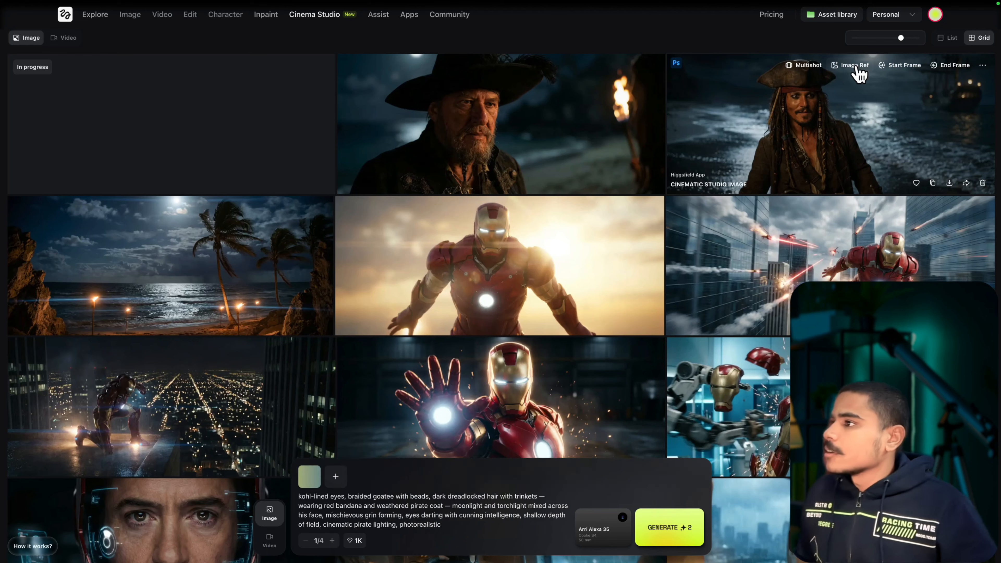
{"action": "left_click", "coordinate": [675, 528]}
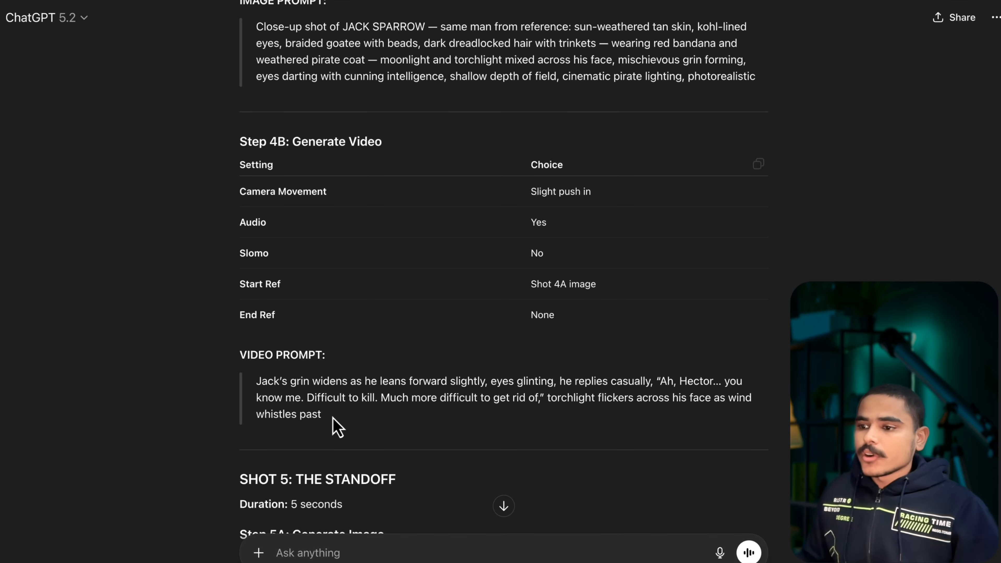
Copy ChatGPT's Shot 4 video prompt, set the new Jack Sparrow close-up as the start frame and replace the video prompt with it.
{"action": "left_click_drag", "start_coordinate": [335, 425], "coordinate": [255, 397]}
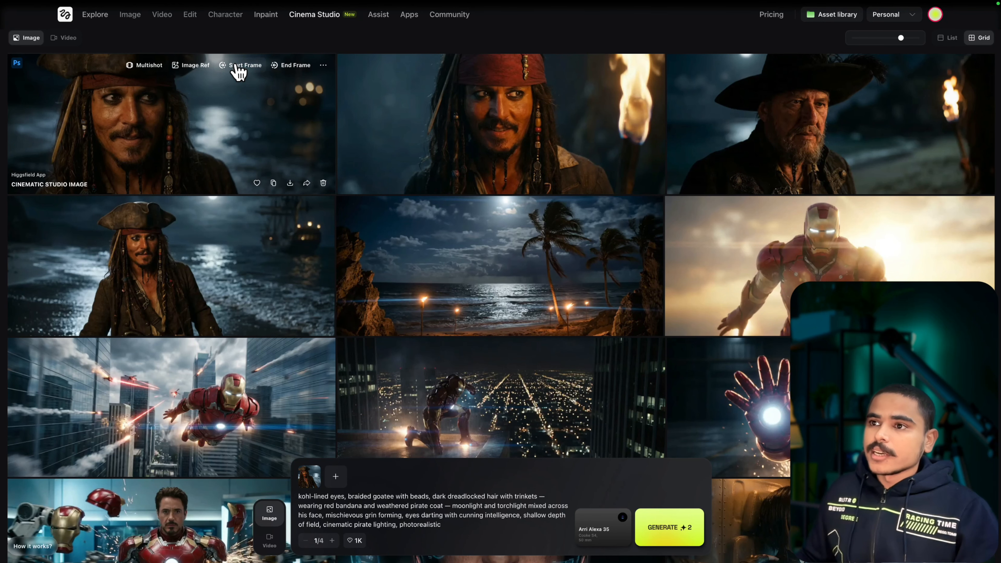
{"action": "left_click", "coordinate": [238, 71]}
{"action": "key", "text": "ctrl+a"}
{"action": "key", "text": "BackSpace"}
{"action": "type", "text": "Jack’s grin widens as he leans forward slightly, eyes glinting, he replies casually, \"Ah, Hector... you know me. Difficult to kill. Much more difficult to get rid of,\" torchlight flickers across his face as wind whistles past"}
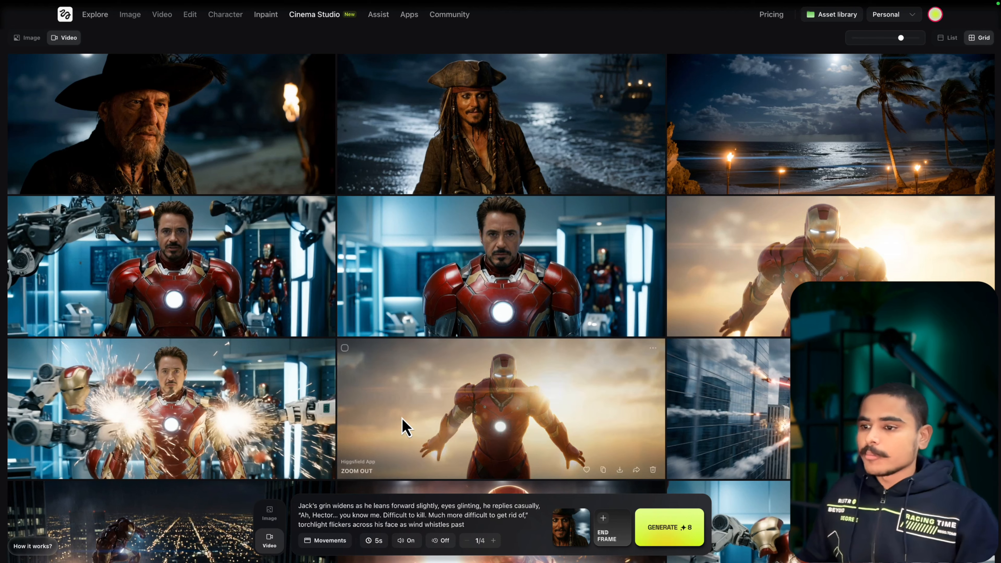
Generate the Shot 4 video with the Zoom in camera movement, play the resulting clip and close it.
{"action": "left_click", "coordinate": [328, 543]}
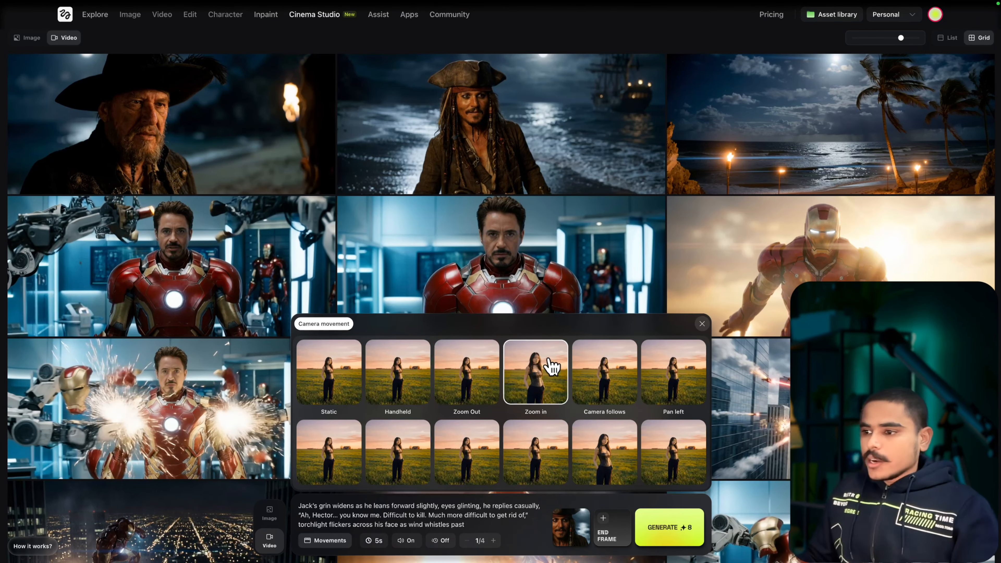
{"action": "scroll", "coordinate": [537, 427], "scroll_direction": "down", "scroll_amount": 2}
{"action": "scroll", "coordinate": [537, 427], "scroll_direction": "up", "scroll_amount": 2}
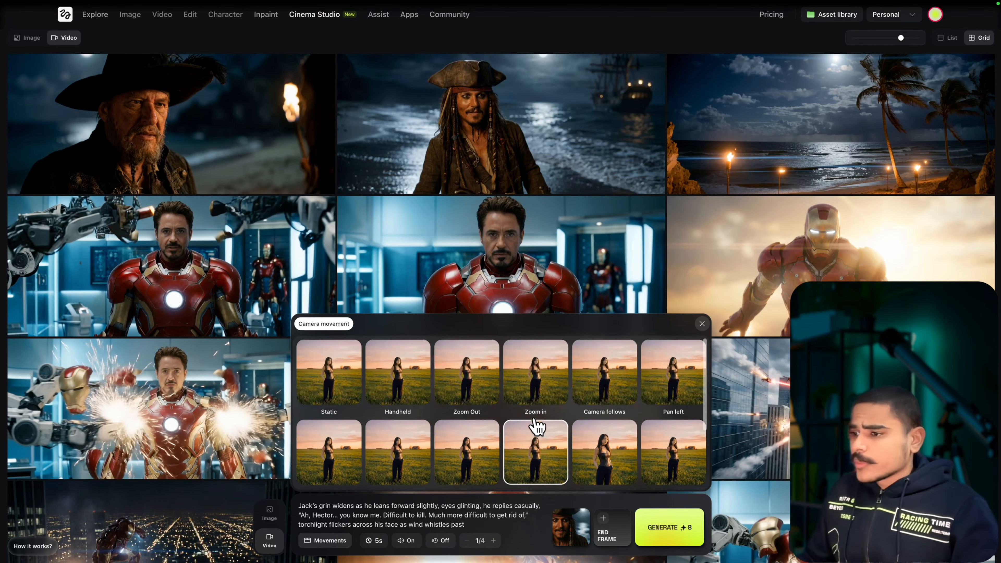
{"action": "left_click", "coordinate": [536, 360]}
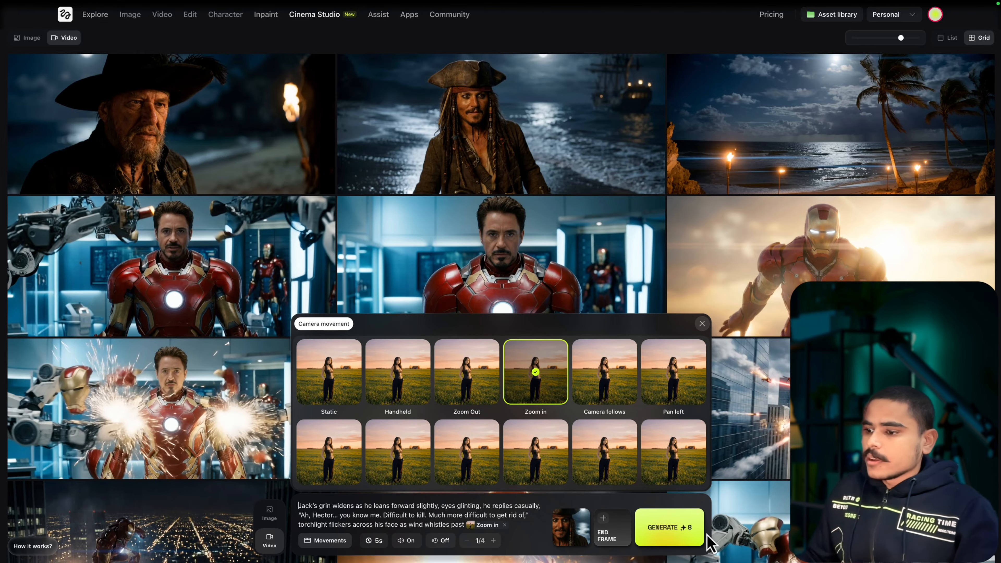
{"action": "left_click", "coordinate": [696, 533]}
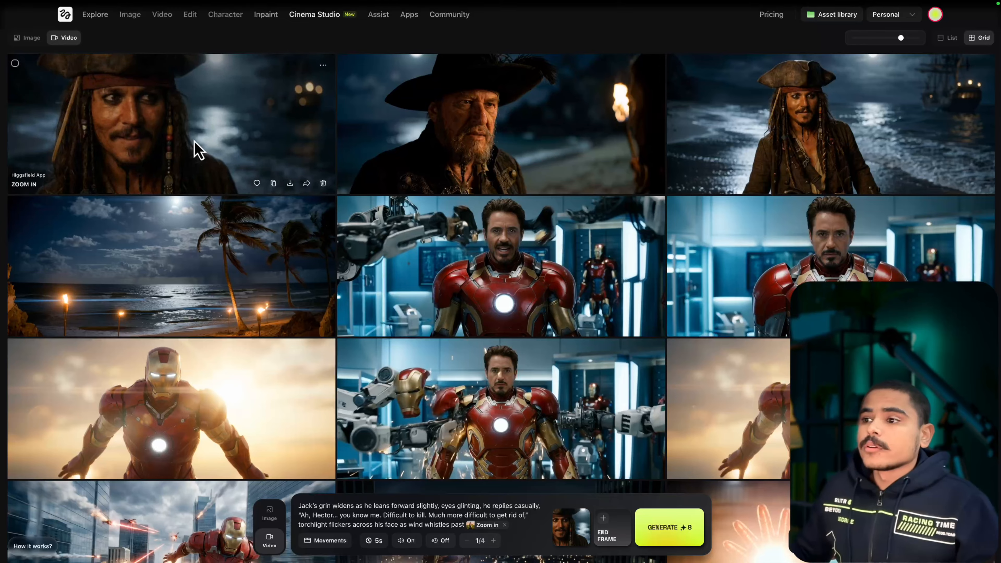
{"action": "left_click", "coordinate": [197, 151]}
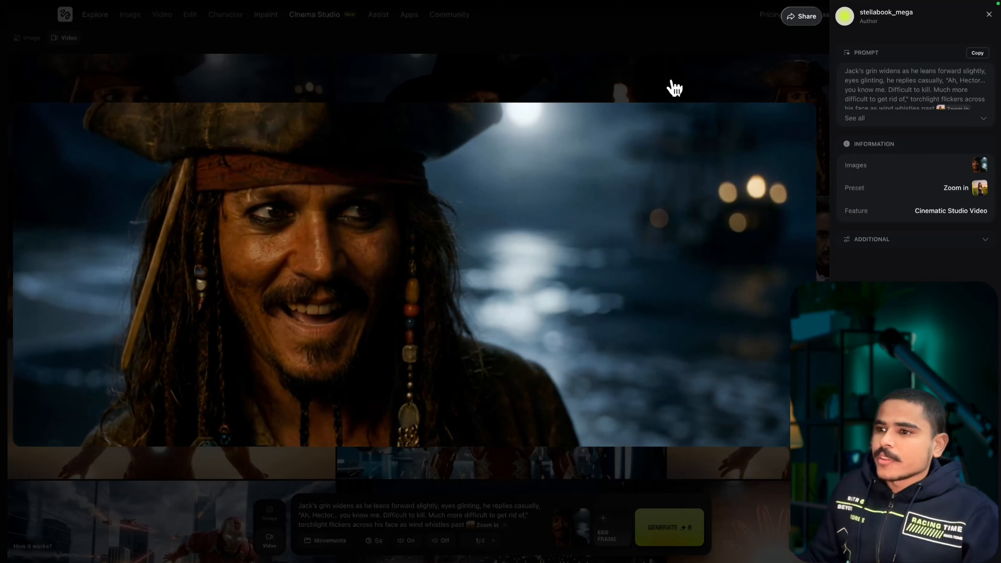
{"action": "left_click", "coordinate": [671, 88]}
Check ChatGPT's Shot 5 reference instructions and add the Shot 4 Jack Sparrow and Shot 3 Barbossa images as image references.
{"action": "key", "text": "ctrl+Right"}
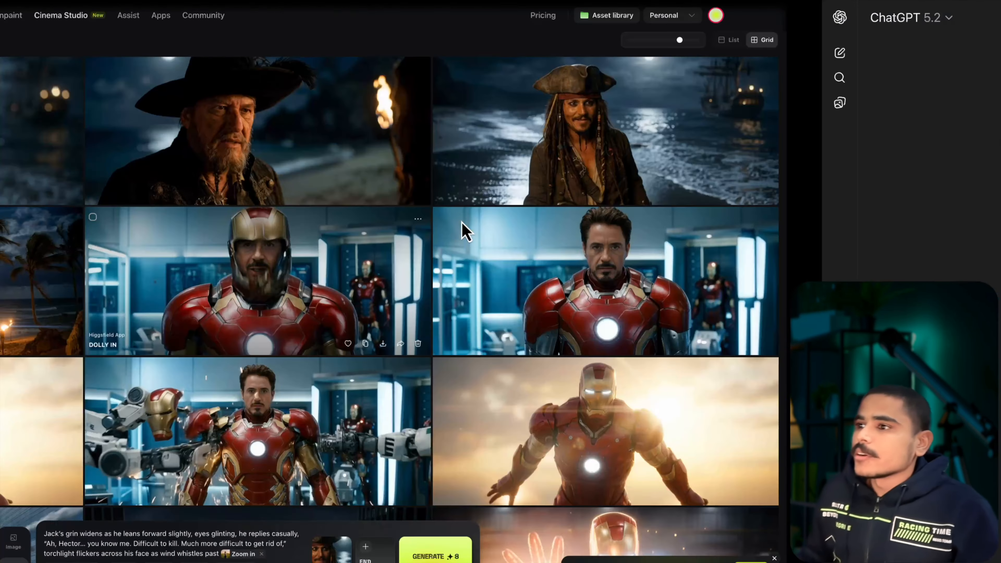
{"action": "scroll", "coordinate": [524, 395], "scroll_direction": "down", "scroll_amount": 4}
{"action": "scroll", "coordinate": [467, 263], "scroll_direction": "down", "scroll_amount": 5}
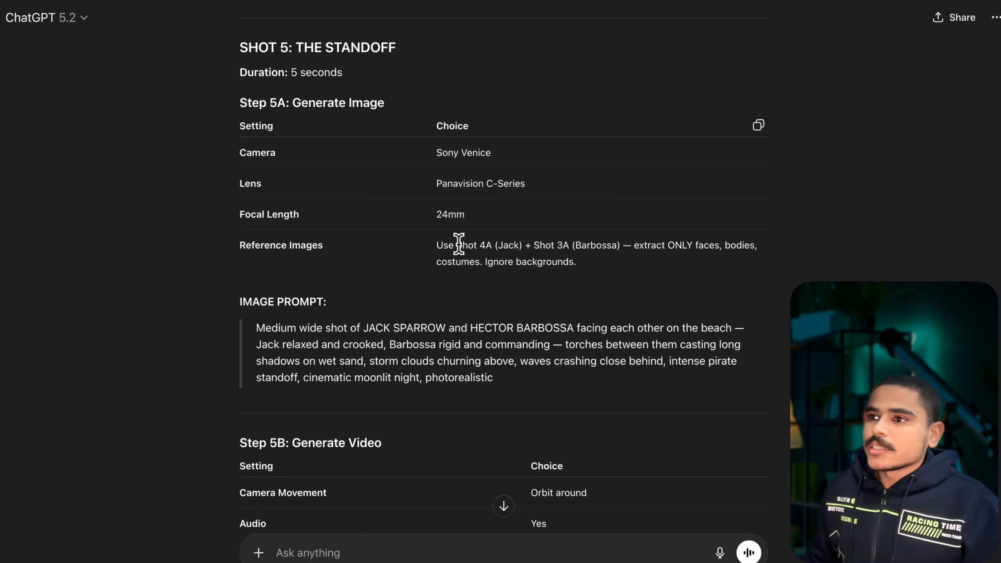
{"action": "left_click", "coordinate": [400, 177]}
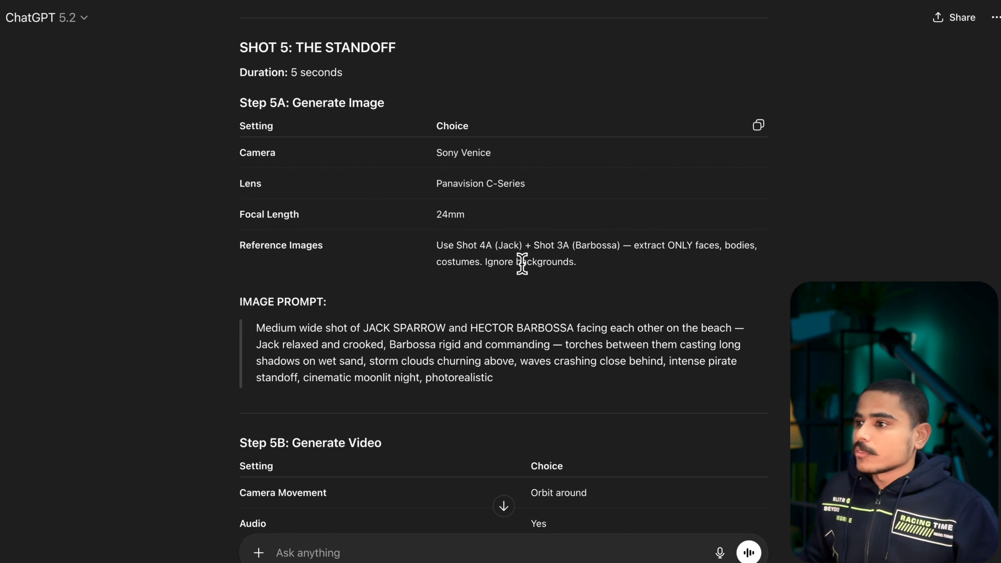
{"action": "left_click_drag", "start_coordinate": [481, 246], "coordinate": [590, 246]}
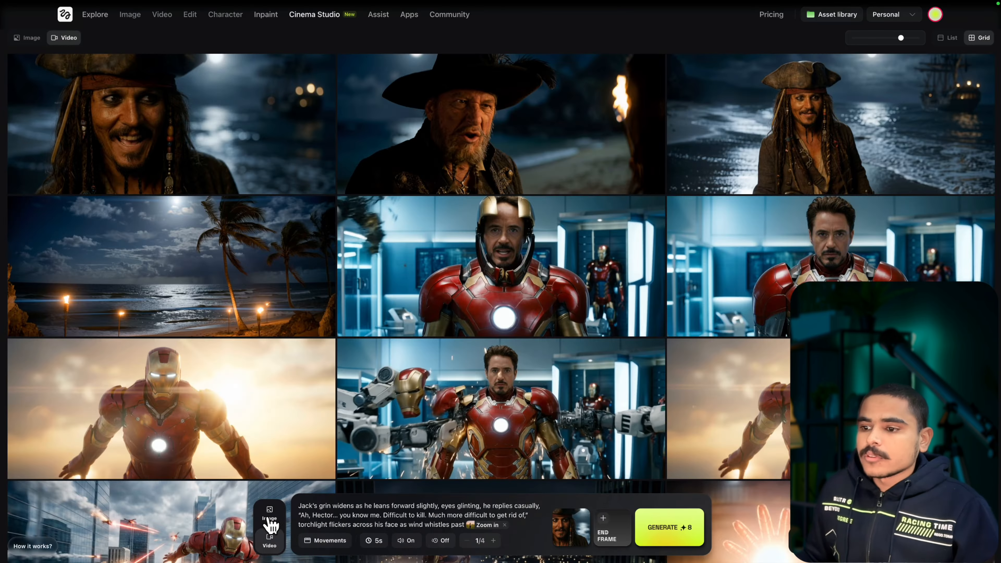
{"action": "left_click", "coordinate": [270, 517]}
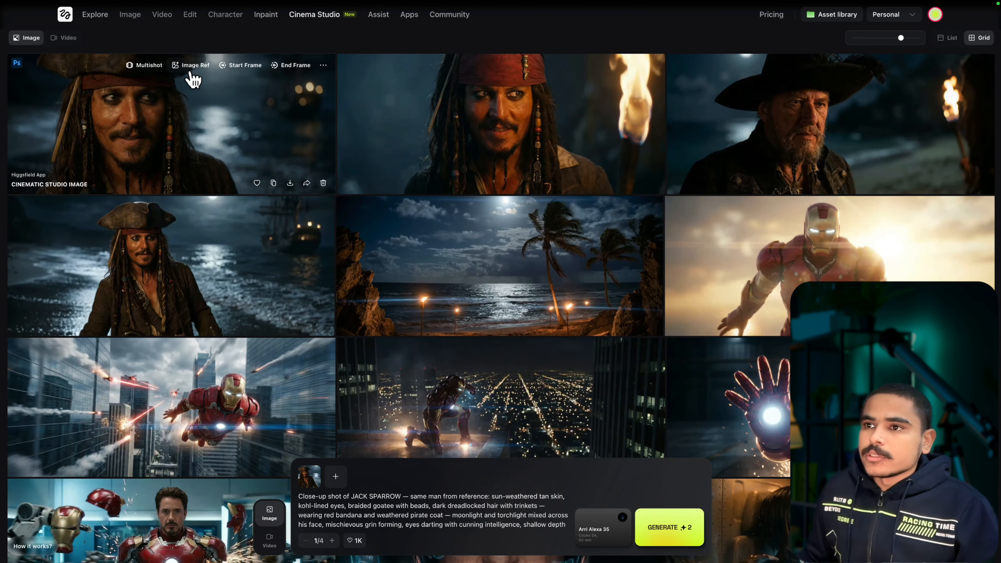
{"action": "left_click", "coordinate": [191, 66]}
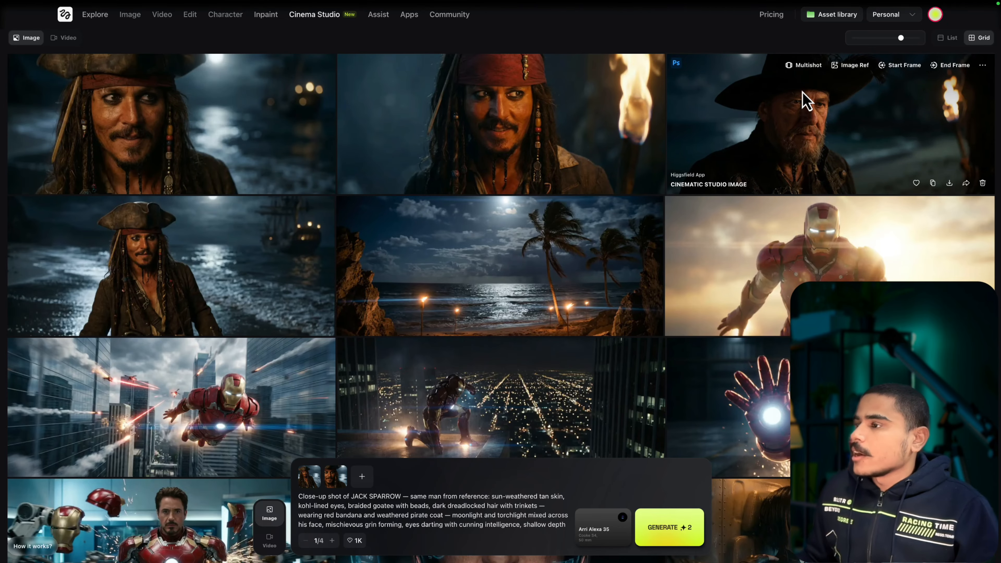
{"action": "left_click", "coordinate": [856, 68]}
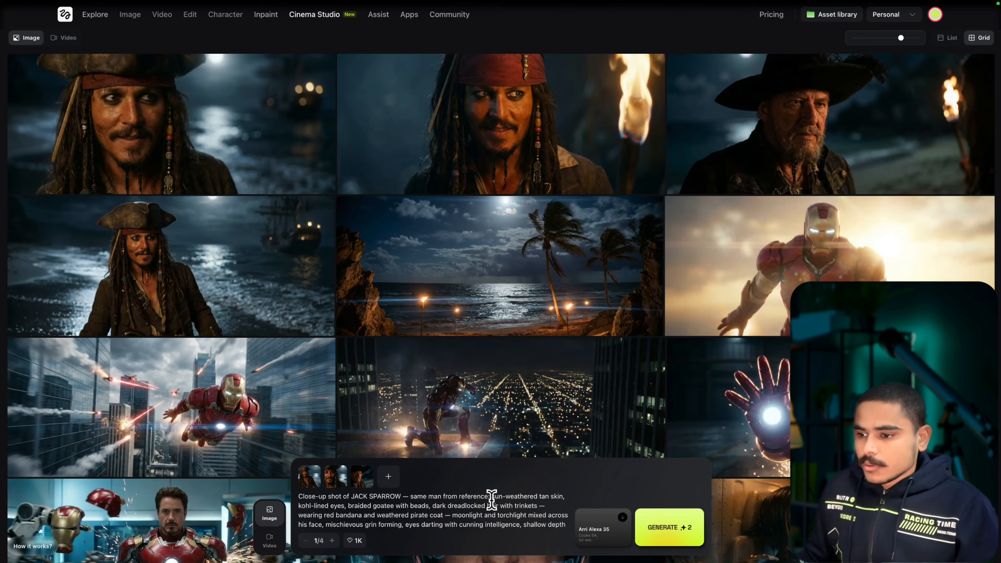
Replace the image prompt with ChatGPT's Shot 5 standoff prompt and select Sony Venice, Panavision C-Series and 24 mm.
{"action": "key", "text": "ctrl+a"}
{"action": "key", "text": "BackSpace"}
{"action": "type", "text": "Medium wide shot of JACK SPARROW and HECTOR BARBOSSA facing each other on the beach — Jack relaxed and crooked, Barbossa rigid and commanding — torches between them casting long shadows on wet sand, storm clouds churning above, waves crashing close behind, intense pirate standoff, cinematic moonlit night, photorealistic"}
{"action": "key", "text": "ctrl+Tab"}
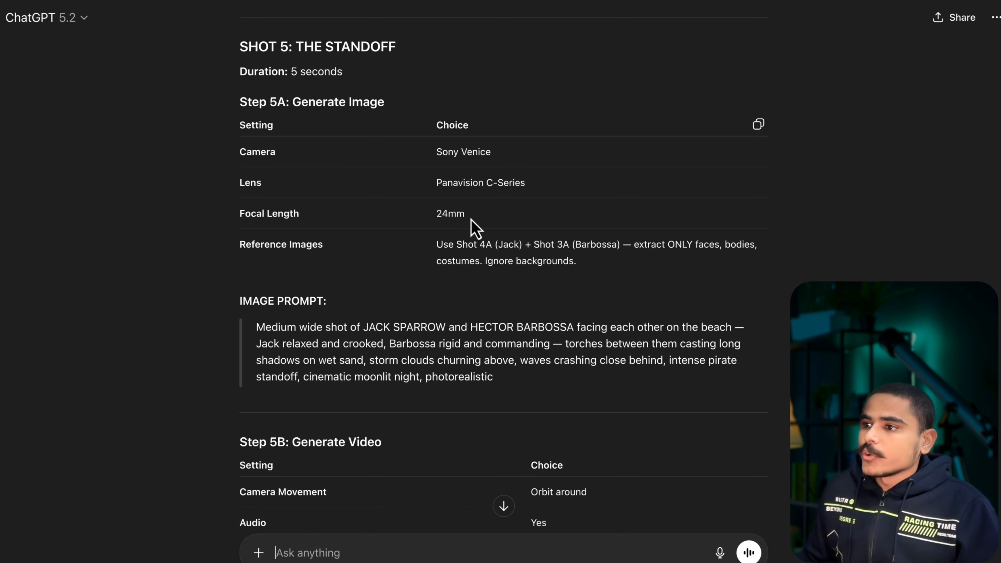
{"action": "key", "text": "ctrl+Left"}
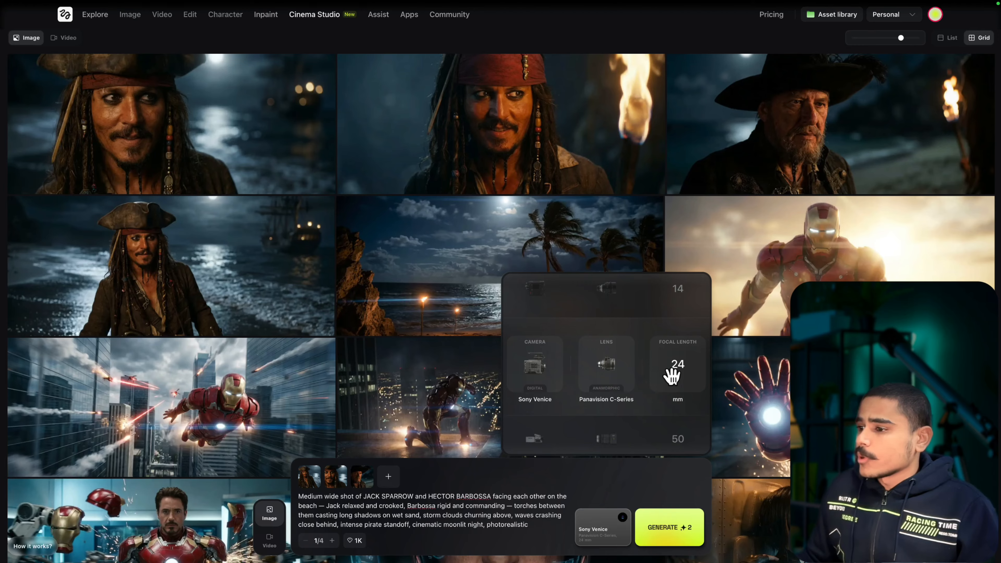
Generate the Shot 5 image of Jack Sparrow and Barbossa facing each other on the beach and view the result.
{"action": "left_click", "coordinate": [680, 527]}
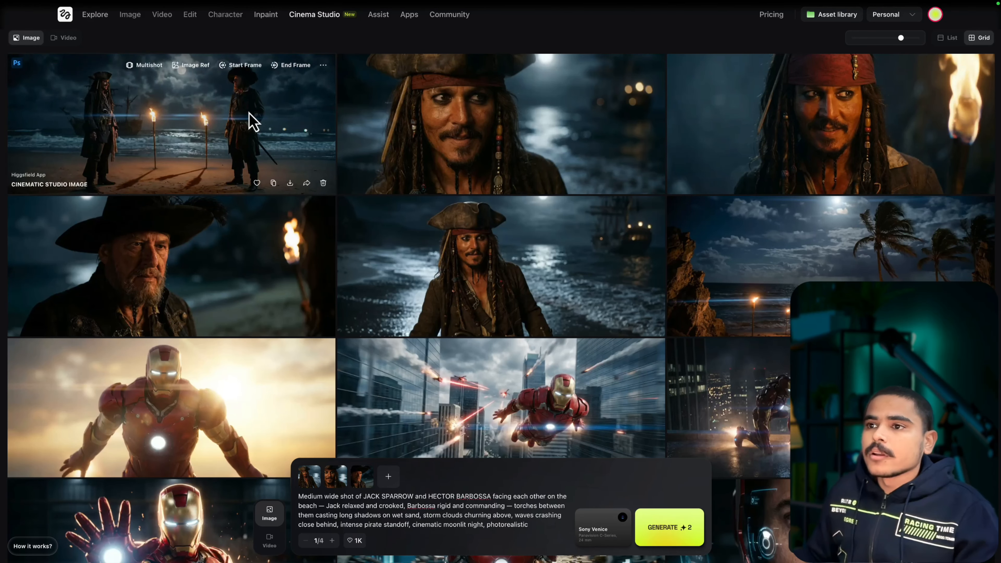
{"action": "left_click", "coordinate": [250, 117]}
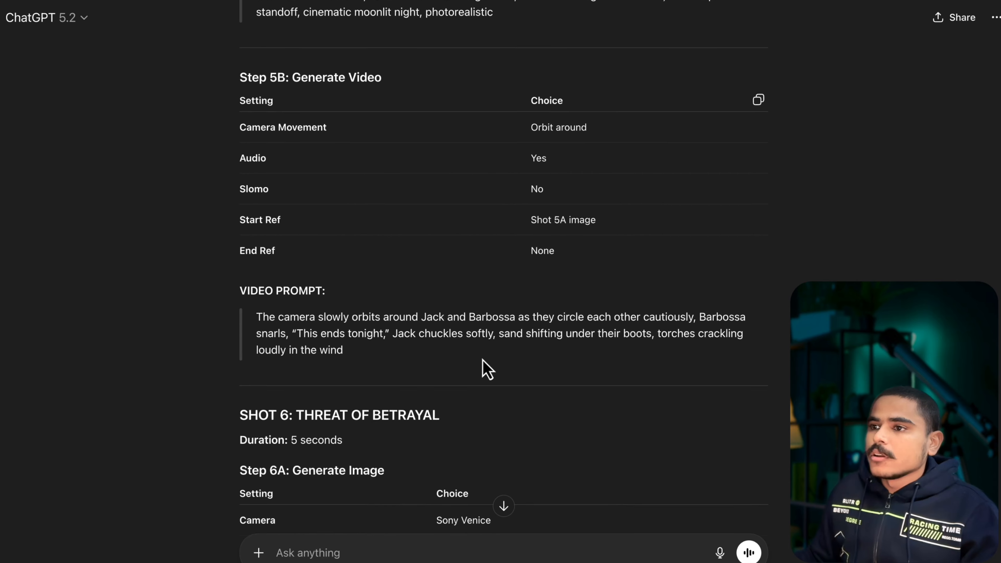
Copy ChatGPT's Shot 5 video prompt, set the new standoff image as the start frame and replace the video prompt with the copied text.
{"action": "scroll", "coordinate": [483, 369], "scroll_direction": "down", "scroll_amount": 1}
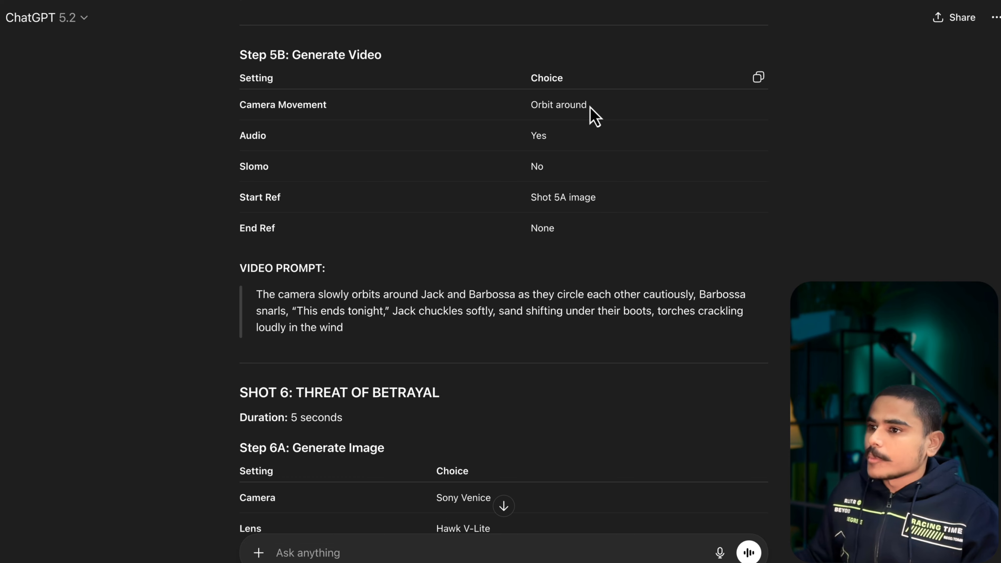
{"action": "left_click_drag", "start_coordinate": [350, 339], "coordinate": [257, 290]}
{"action": "key", "text": "super+c"}
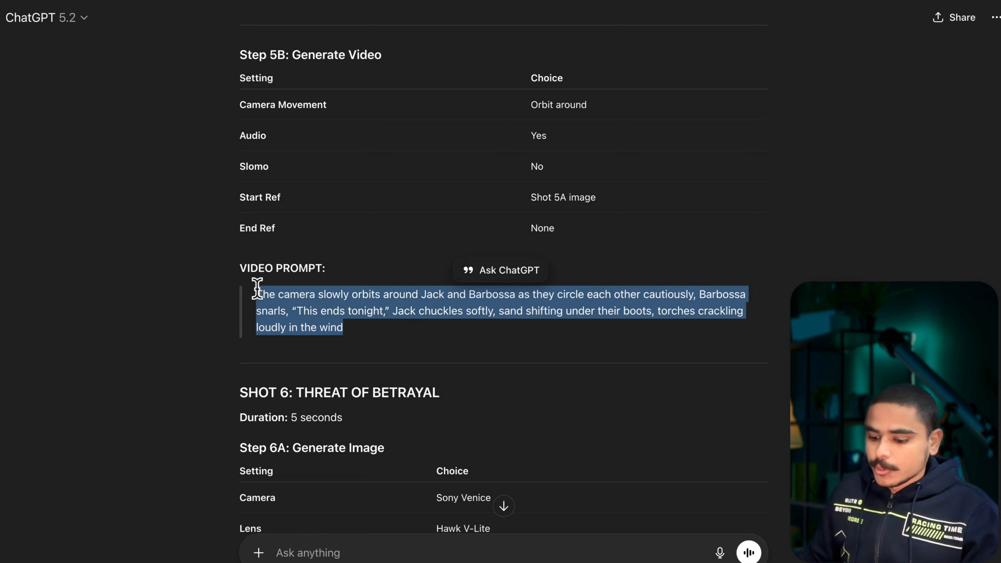
{"action": "key", "text": "ctrl+Left"}
{"action": "left_click", "coordinate": [232, 72]}
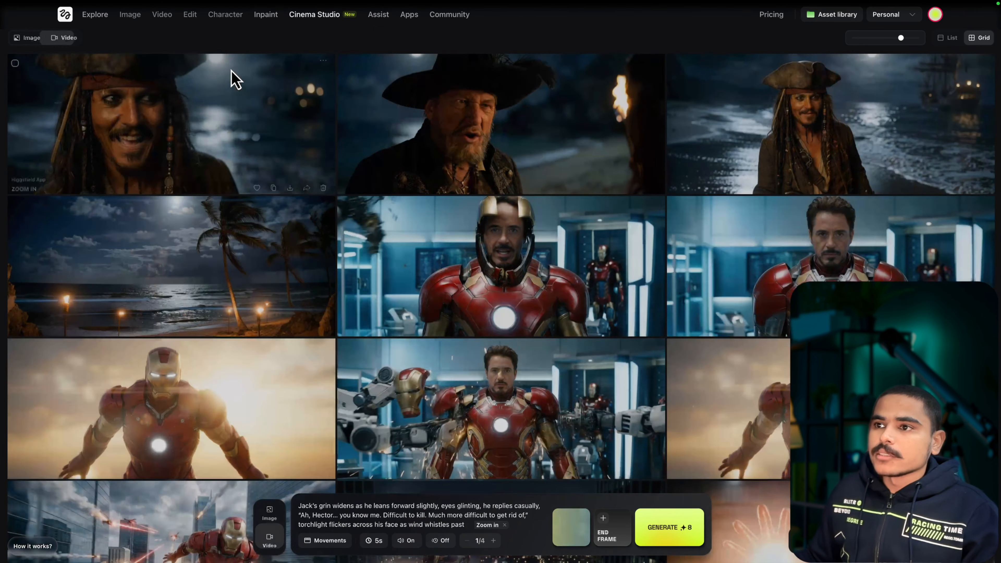
{"action": "key", "text": "ctrl+a"}
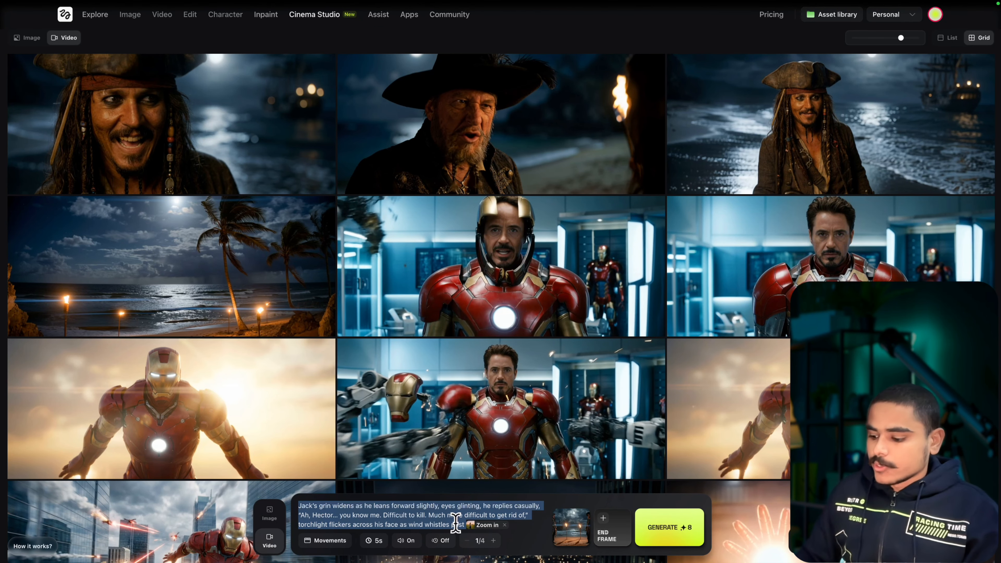
{"action": "key", "text": "BackSpace"}
{"action": "key", "text": "super+v"}
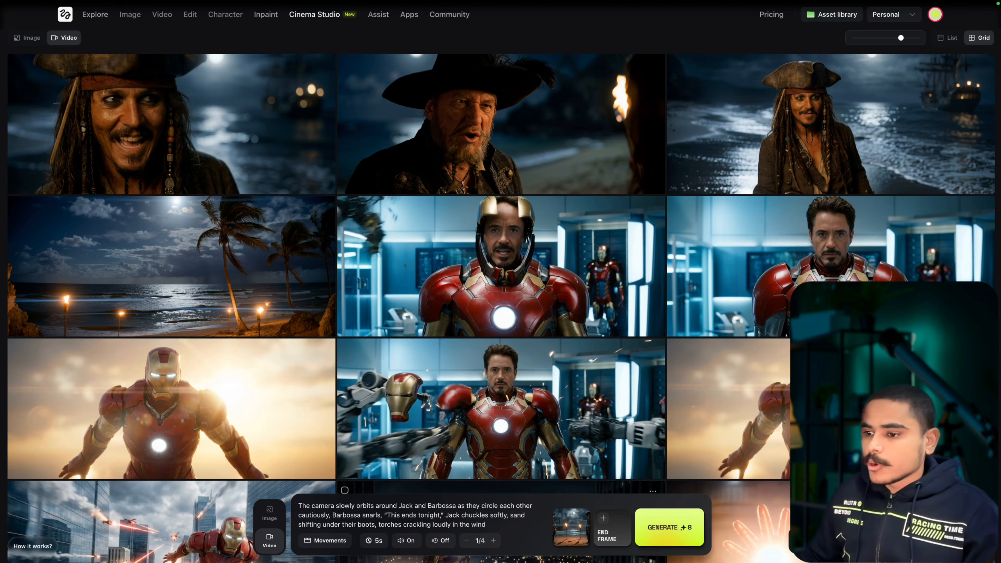
Generate the Shot 5 video with the Orbit around camera movement.
{"action": "left_click", "coordinate": [330, 540]}
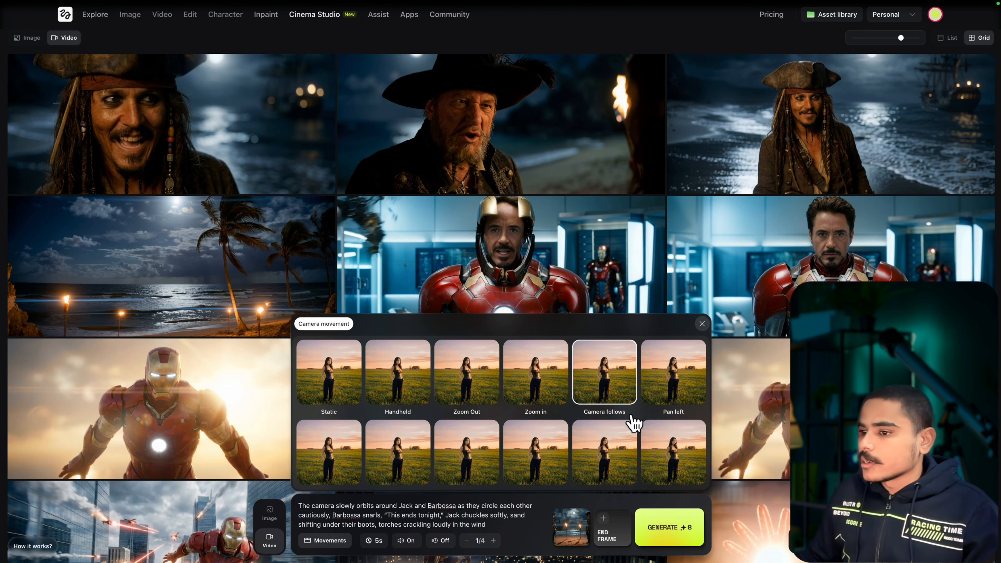
{"action": "scroll", "coordinate": [630, 424], "scroll_direction": "down", "scroll_amount": 2}
{"action": "left_click", "coordinate": [549, 389]}
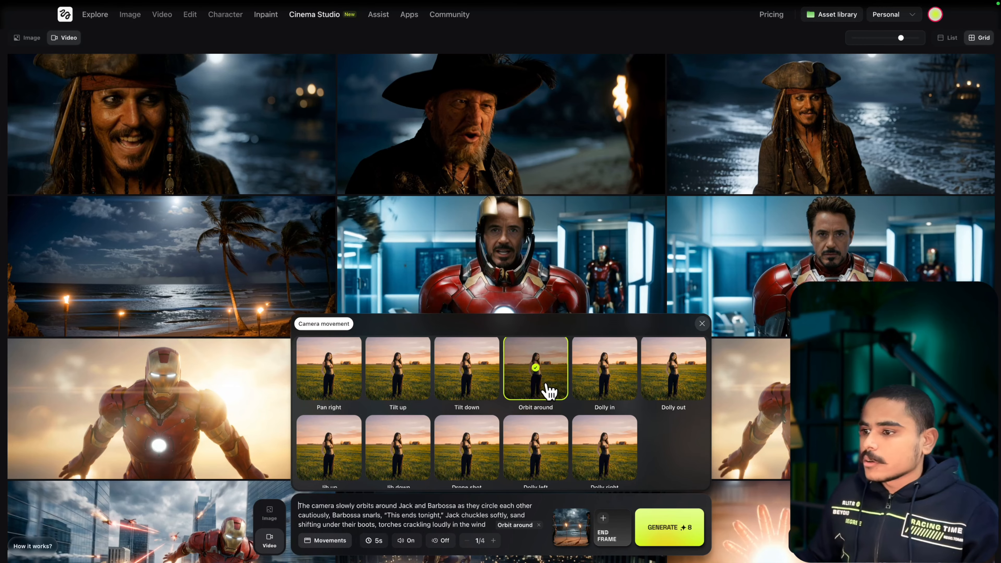
{"action": "left_click", "coordinate": [660, 530]}
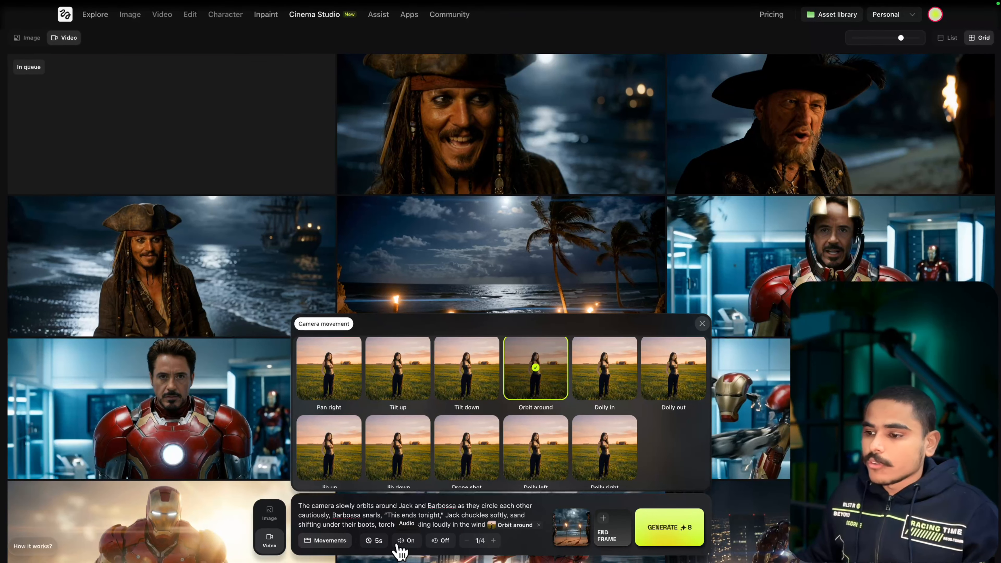
{"action": "left_click", "coordinate": [377, 541]}
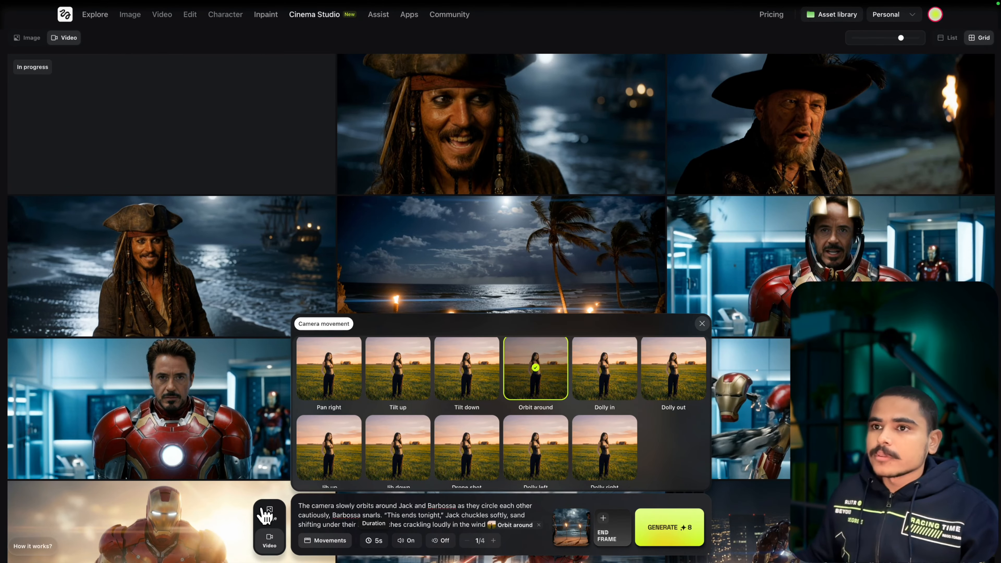
Return to image generation and replace the image prompt with ChatGPT's Shot 6 close-up of Jack Sparrow turning toward the dark ocean.
{"action": "left_click", "coordinate": [268, 512]}
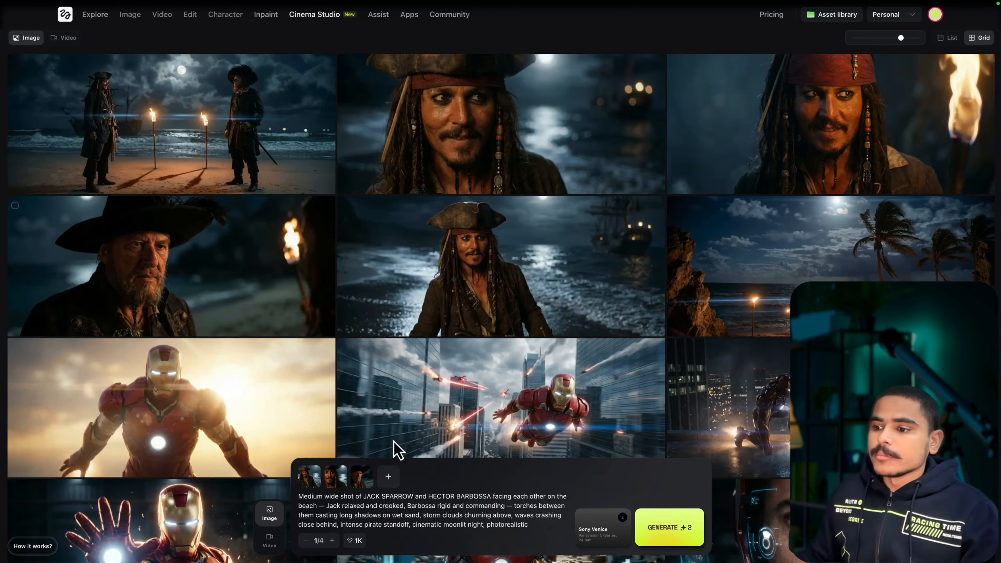
{"action": "key", "text": "ctrl+a"}
{"action": "key", "text": "BackSpace"}
{"action": "type", "text": "Close-up of JACK SPARROW turning his head slightly toward the dark ocean, grin fading into a calculating stare, moonlight catching his kohl-lined eyes, storm clouds thickening behind him, sense of impending betrayal, dramatic pirate lighting, shallow depth of field, photorealistic"}
Remove all existing image references and add the Shot 4 Jack Sparrow close-up as the only reference.
{"action": "mouse_move", "coordinate": [465, 272]}
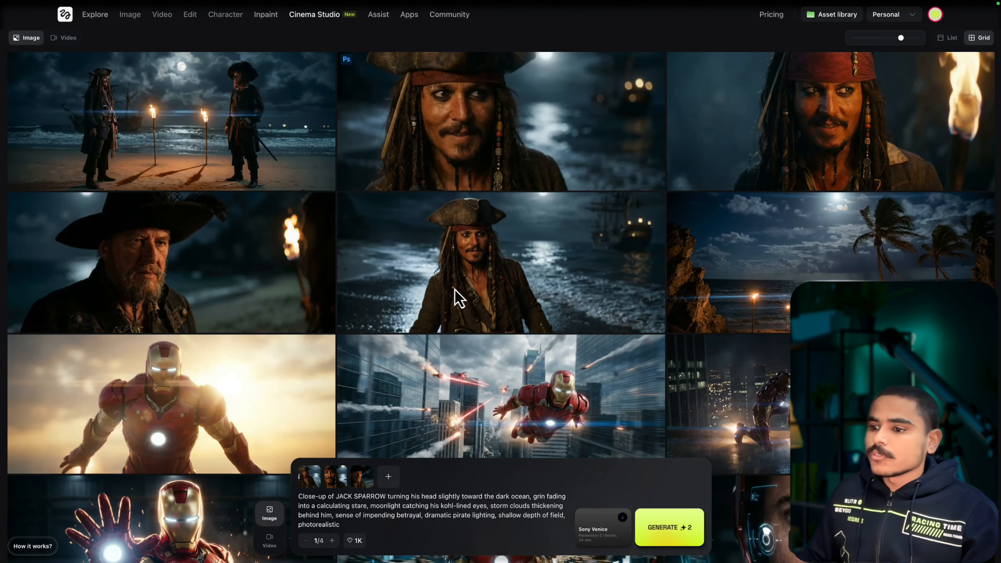
{"action": "left_click", "coordinate": [347, 476]}
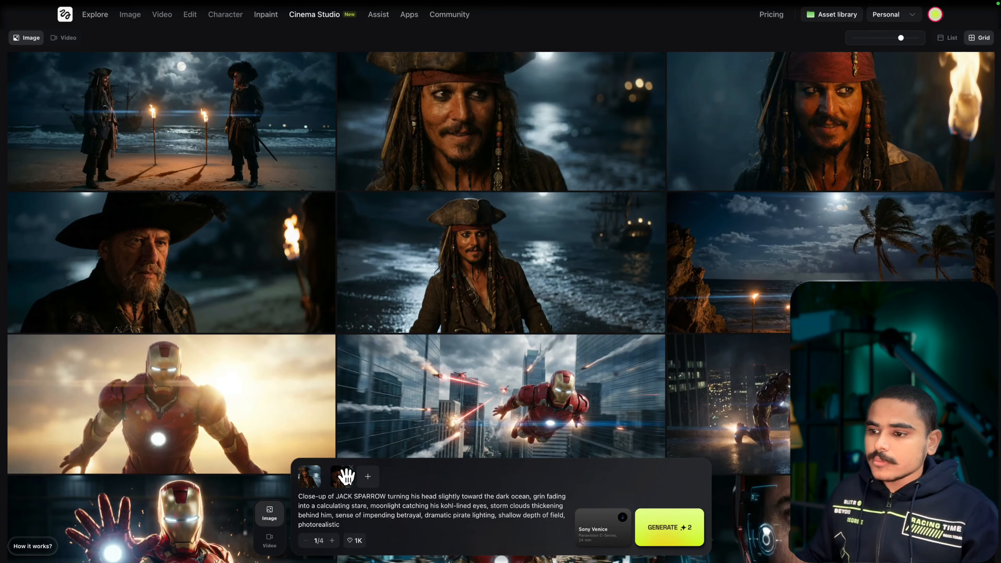
{"action": "left_click", "coordinate": [321, 471]}
{"action": "left_click", "coordinate": [321, 471]}
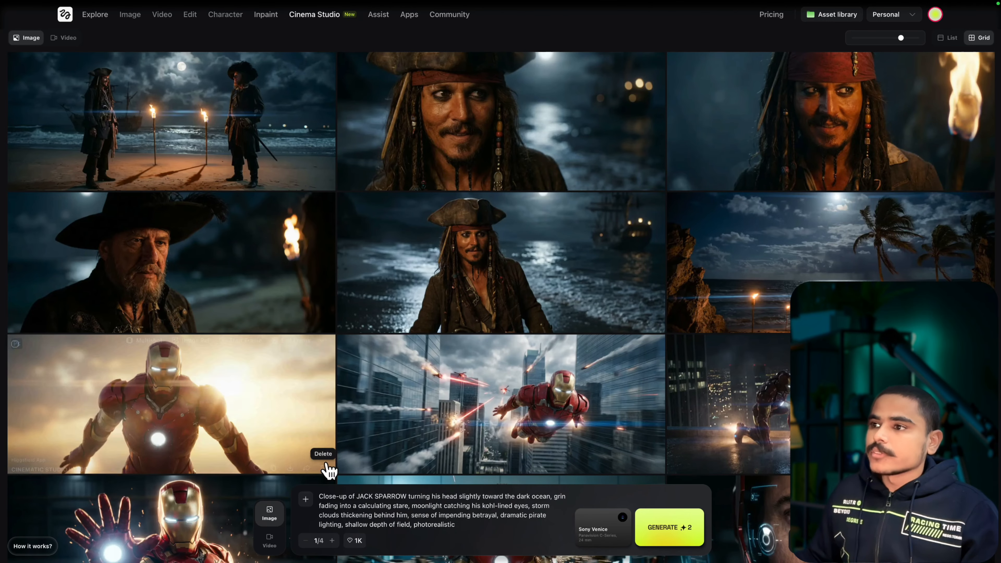
{"action": "left_click", "coordinate": [522, 66]}
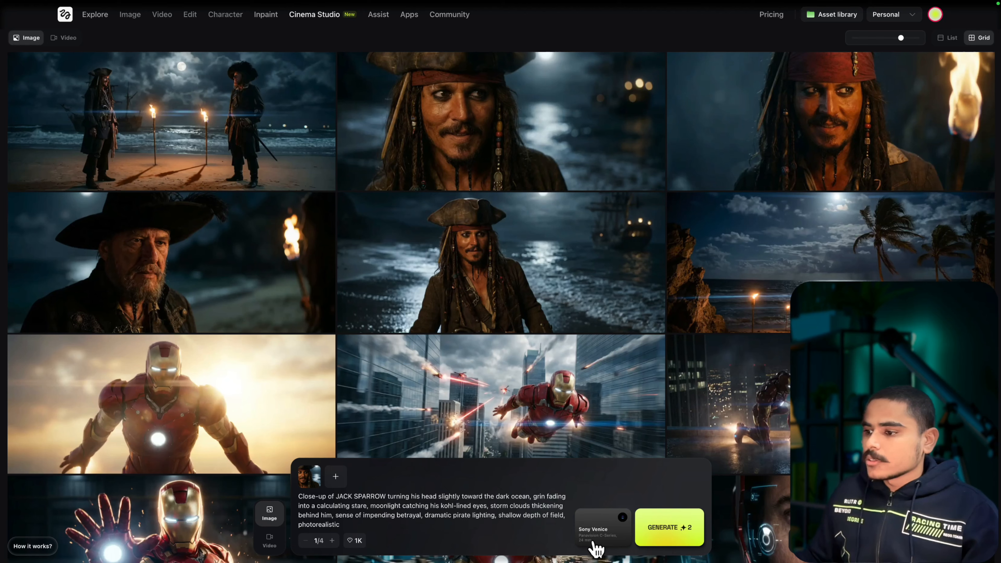
Set the camera to Sony Venice with the Hawk V-Lite lens at 50 mm and generate the Shot 6 image.
{"action": "left_click", "coordinate": [592, 542]}
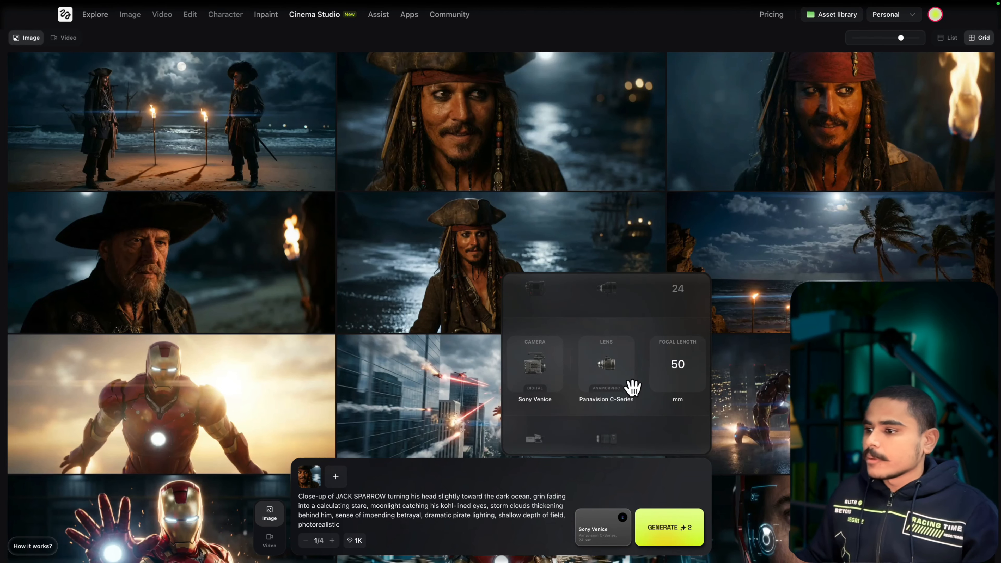
{"action": "scroll", "coordinate": [622, 386], "scroll_direction": "down", "scroll_amount": 2}
{"action": "scroll", "coordinate": [622, 387], "scroll_direction": "down", "scroll_amount": 1}
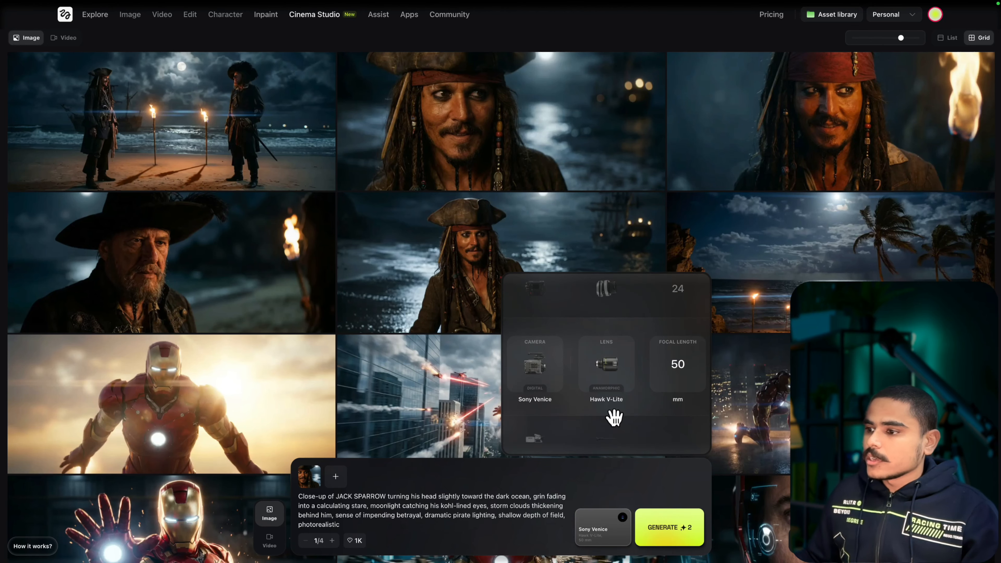
{"action": "left_click", "coordinate": [662, 528]}
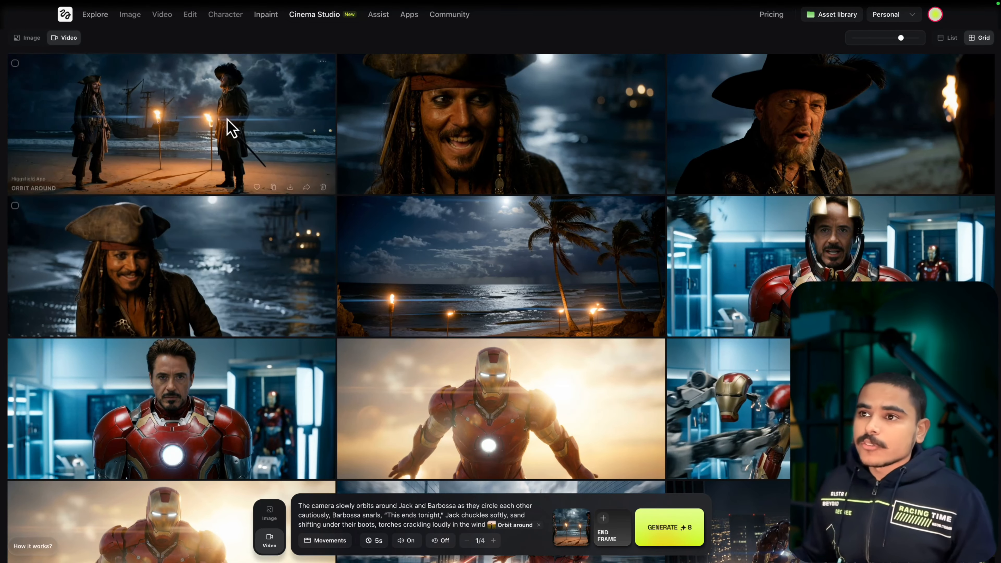
Open the finished Shot 5 orbit clip and play it.
{"action": "left_click", "coordinate": [228, 117]}
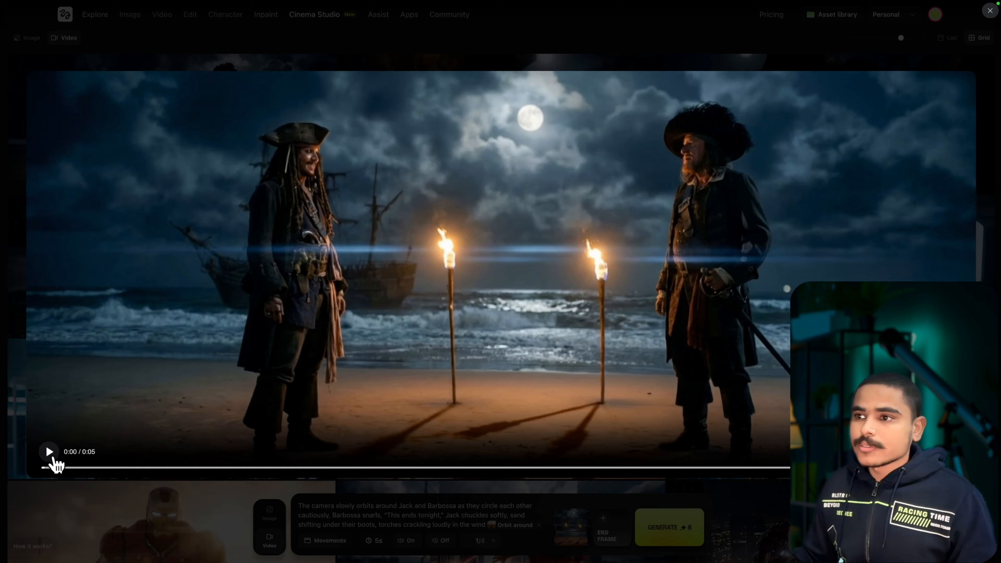
{"action": "left_click", "coordinate": [54, 459]}
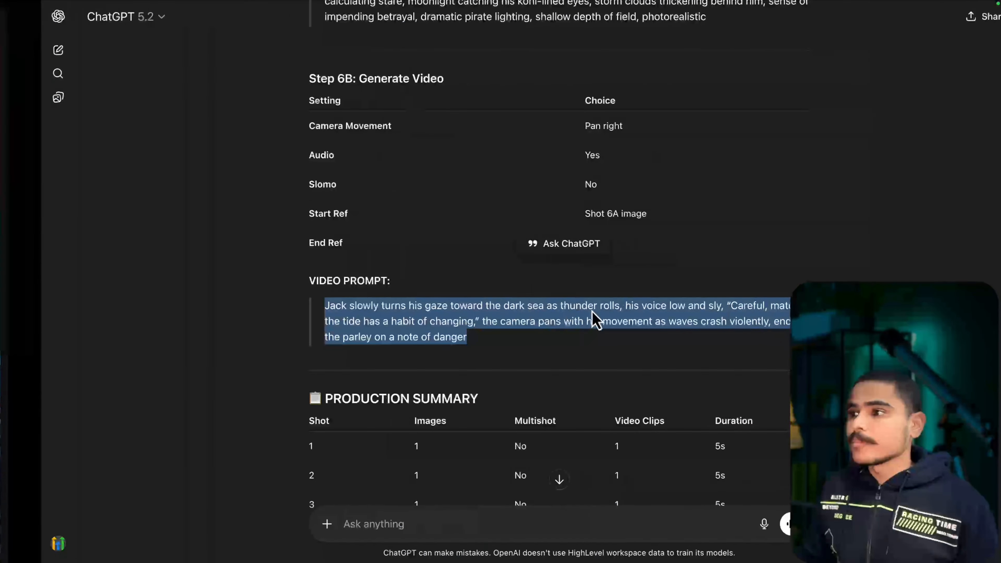
Copy ChatGPT's Shot 6 video prompt, replace the video prompt with it and check the camera movement ChatGPT specifies.
{"action": "left_click_drag", "start_coordinate": [467, 340], "coordinate": [335, 315]}
{"action": "key", "text": "ctrl+Left"}
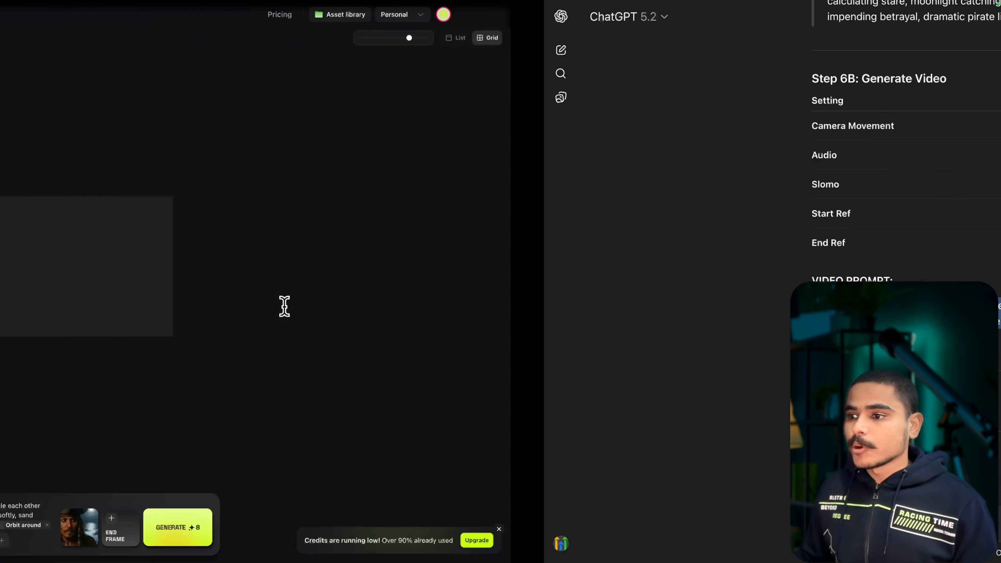
{"action": "left_click", "coordinate": [405, 508]}
{"action": "key", "text": "super+a"}
{"action": "key", "text": "BackSpace"}
{"action": "type", "text": "Jack slowly turns his gaze toward the dark sea as thunder rolls, his voice low and sly, \"Careful, mate... the tide has a habit of changing,\" the camera pans with his movement as waves crash violently, ending the parley on a note of danger"}
{"action": "key", "text": "ctrl+Right"}
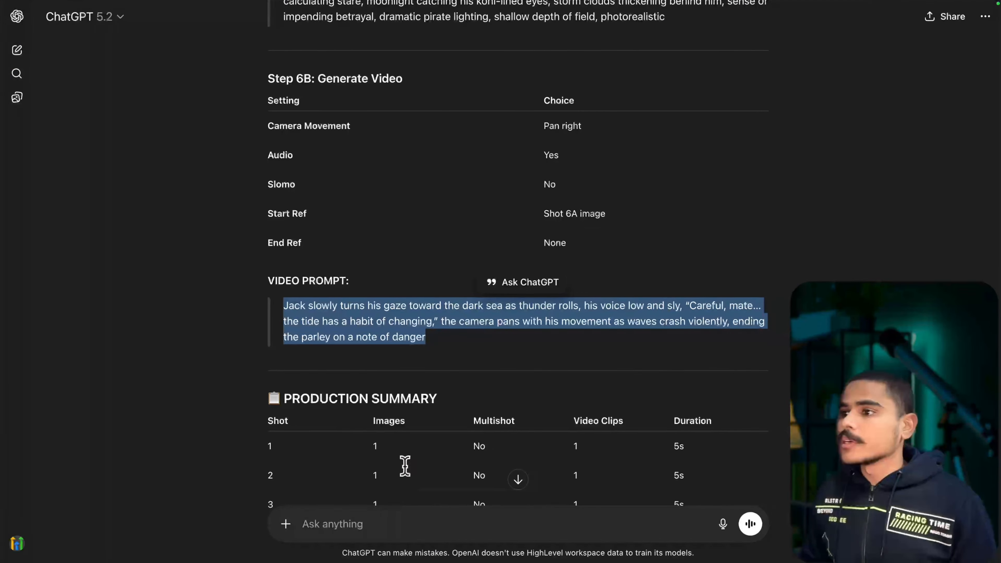
{"action": "key", "text": "ctrl+Left"}
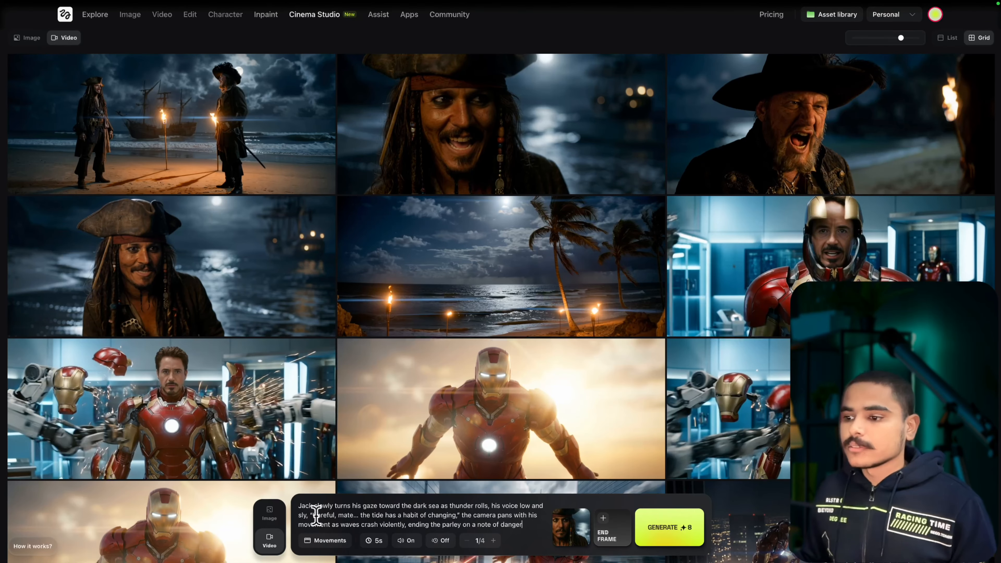
Generate the Shot 6 video with the Pan right camera movement, play the resulting clip and close it.
{"action": "left_click", "coordinate": [330, 541]}
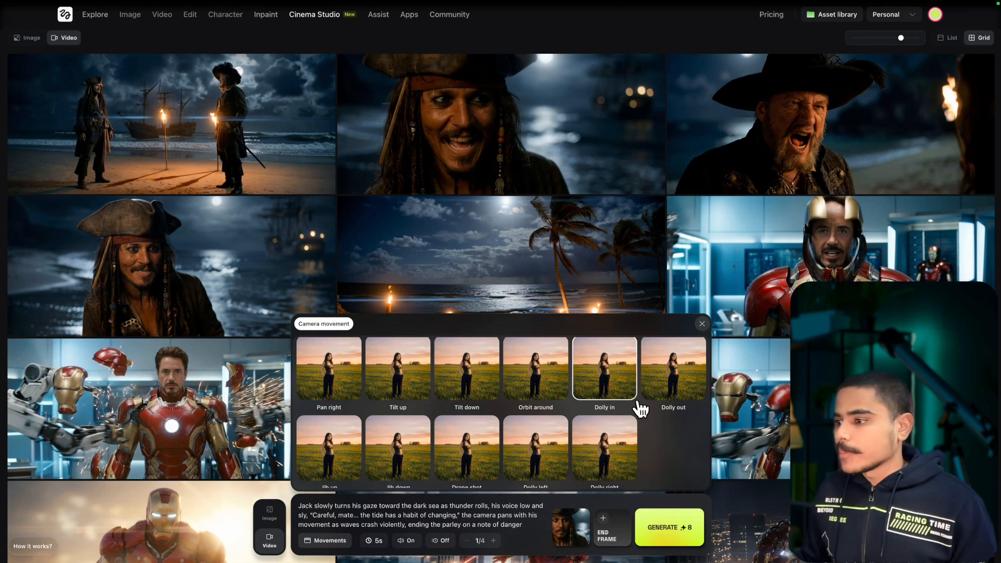
{"action": "scroll", "coordinate": [624, 455], "scroll_direction": "down", "scroll_amount": 1}
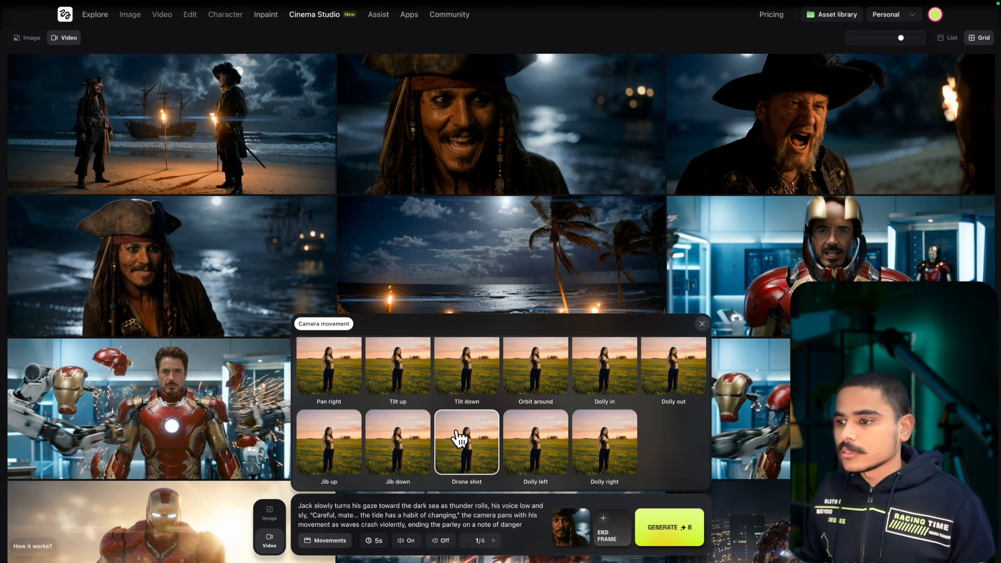
{"action": "scroll", "coordinate": [410, 425], "scroll_direction": "up", "scroll_amount": 2}
{"action": "left_click", "coordinate": [348, 415]}
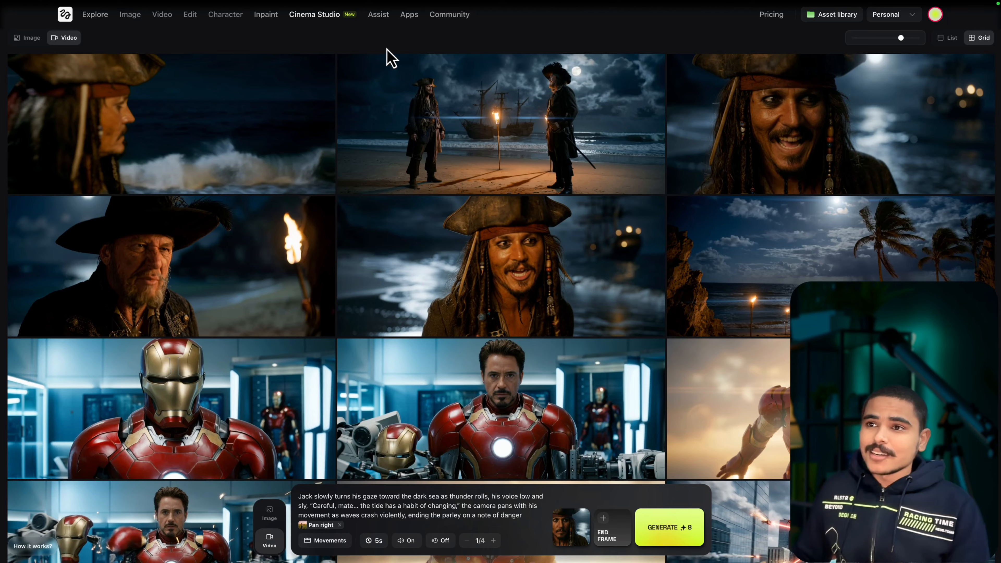
{"action": "left_click", "coordinate": [257, 95]}
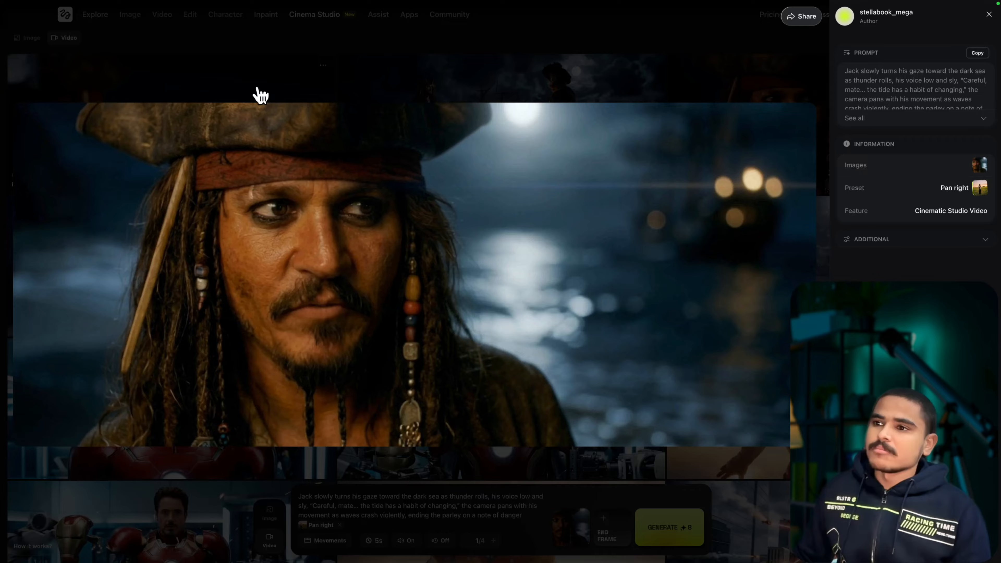
{"action": "left_click", "coordinate": [257, 95]}
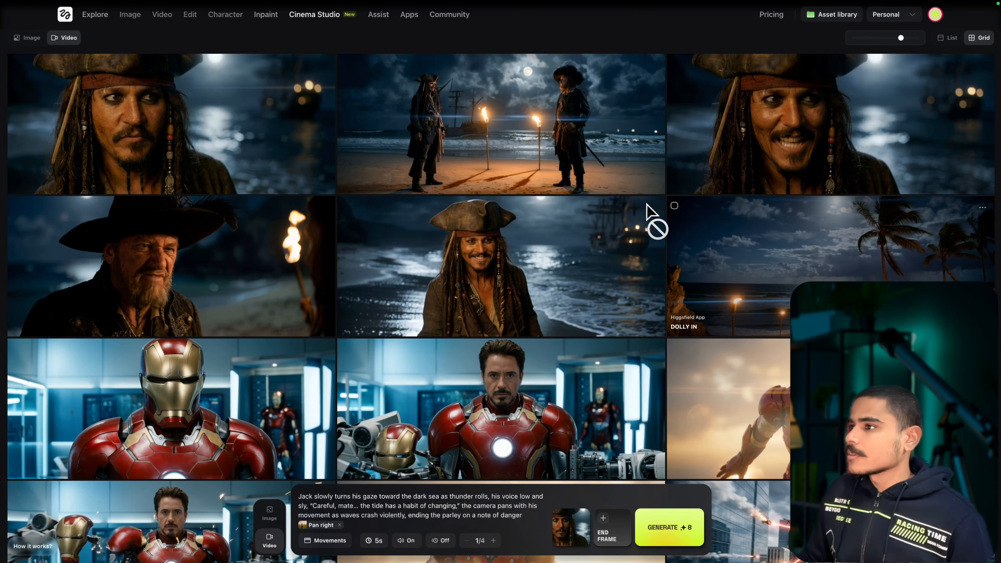
Switch to iMovie and import the clips 1.mp4 to 6.mp4 from the PoC folder into My Movie 10.
{"action": "key", "text": "ctrl+Left"}
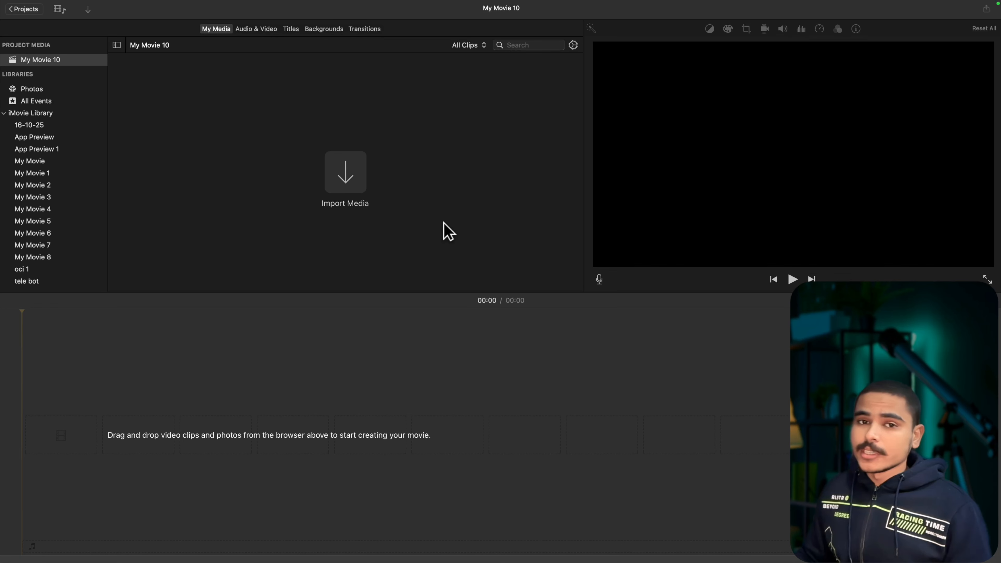
{"action": "left_click", "coordinate": [341, 173]}
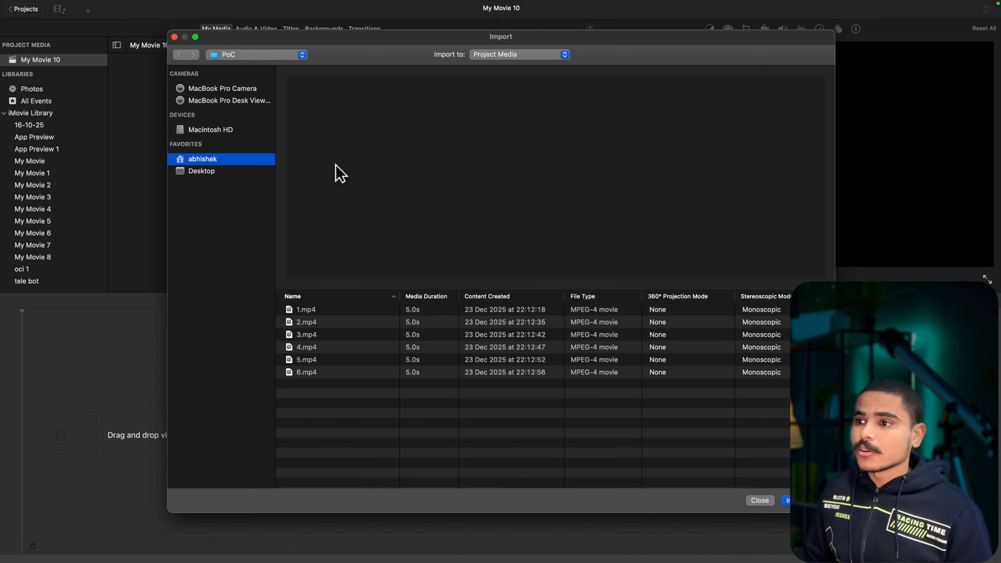
{"action": "key", "text": "super+a"}
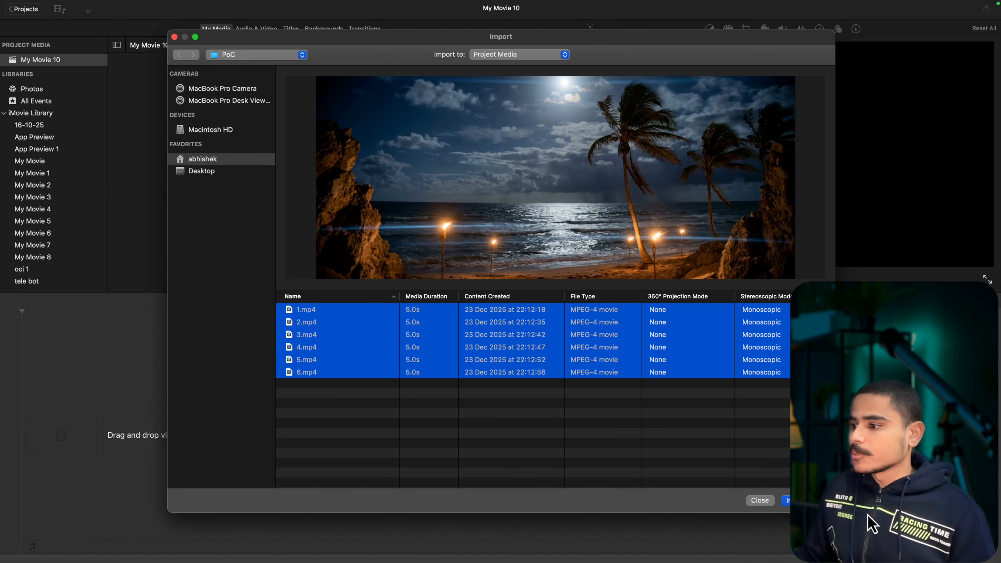
{"action": "left_click", "coordinate": [812, 504]}
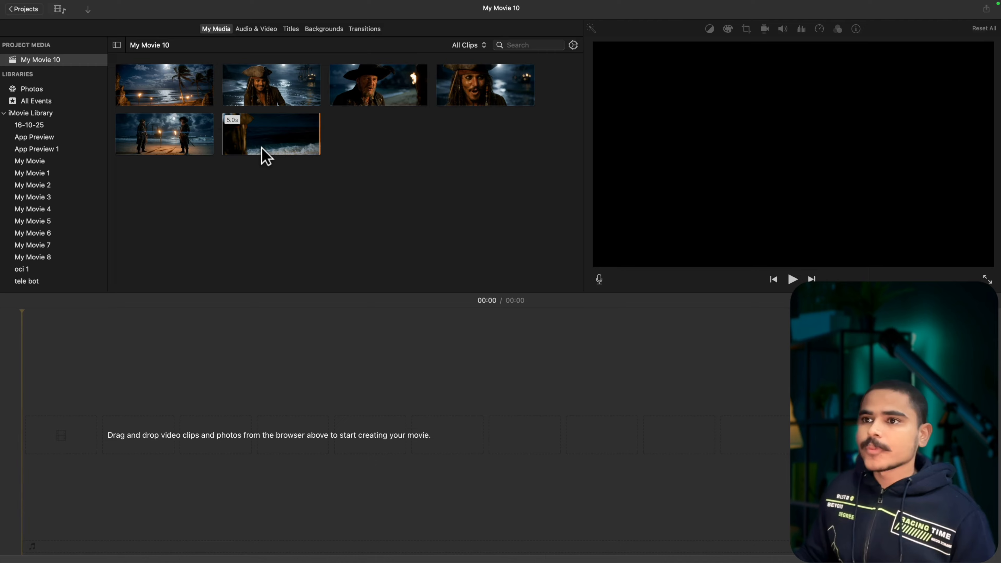
Place the six imported clips on the timeline in shot order and preview the movie in full screen.
{"action": "left_click_drag", "start_coordinate": [170, 85], "coordinate": [74, 435]}
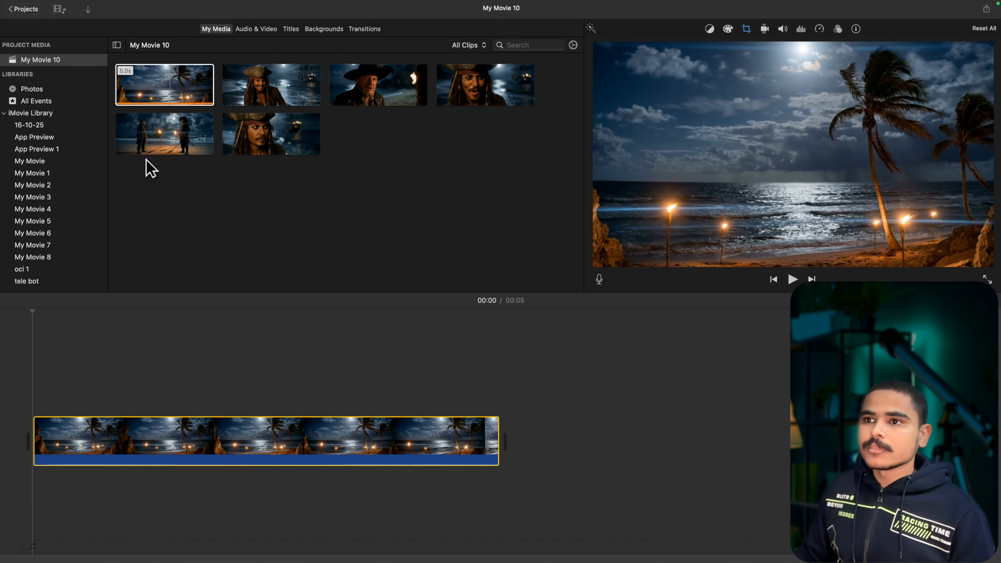
{"action": "left_click_drag", "start_coordinate": [261, 80], "coordinate": [500, 461]}
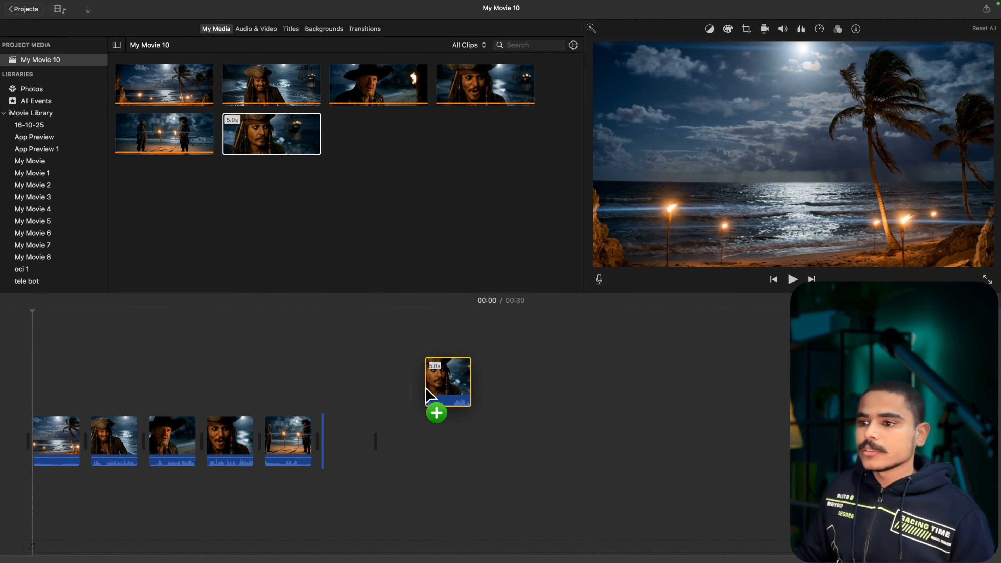
{"action": "left_click_drag", "start_coordinate": [426, 390], "coordinate": [424, 409]}
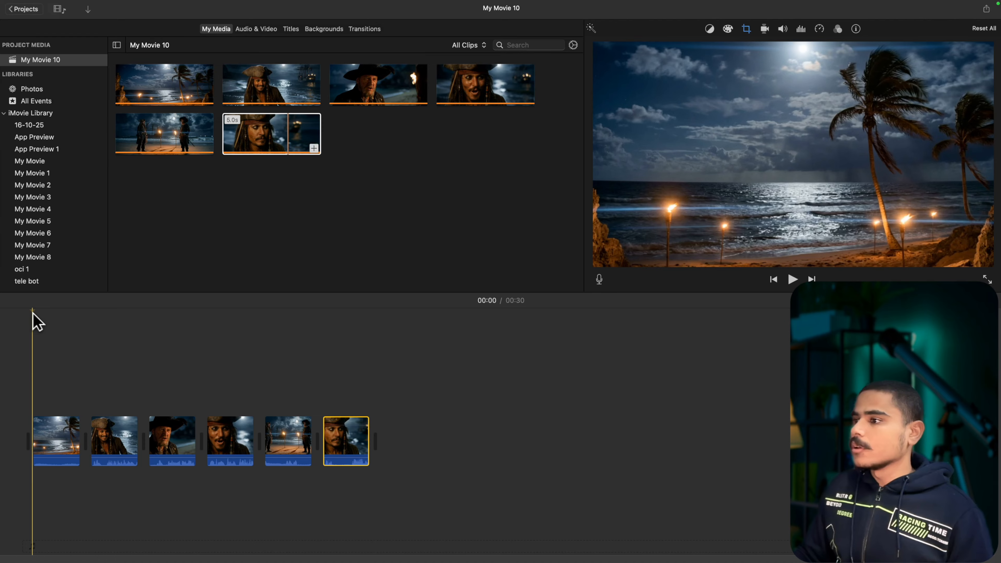
{"action": "left_click", "coordinate": [987, 279]}
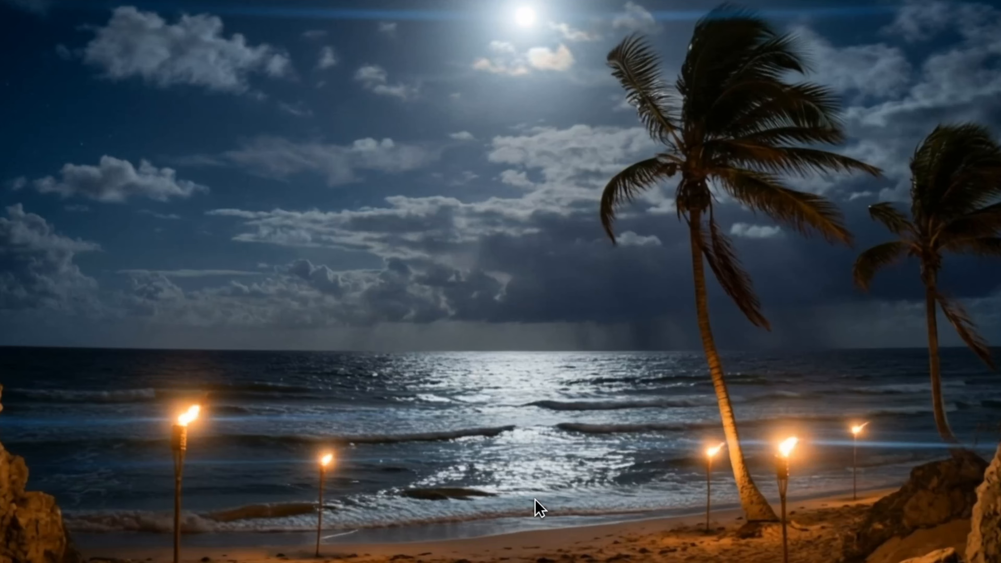